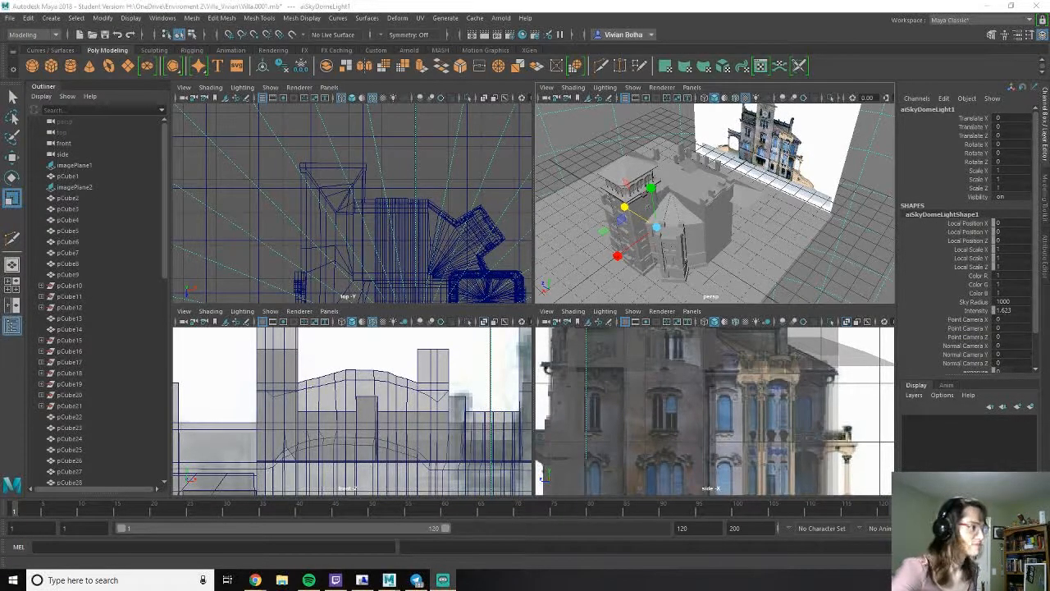
# - Maximize the perspective view and examine the villa's overall massing against the front and side reference images
pyautogui.click(653, 189)
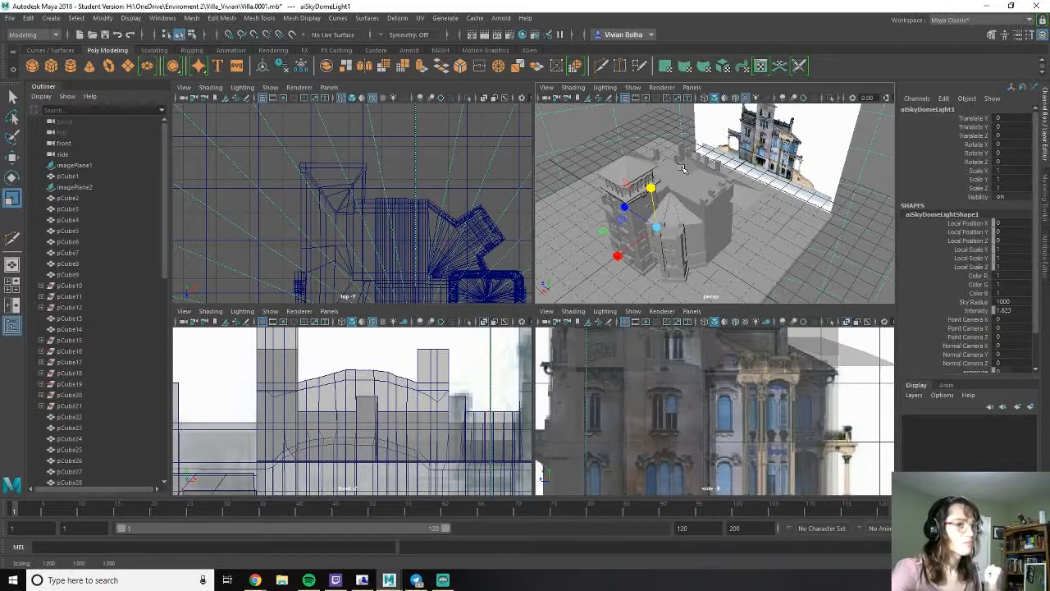
pyautogui.click(761, 208)
pyautogui.press('space')
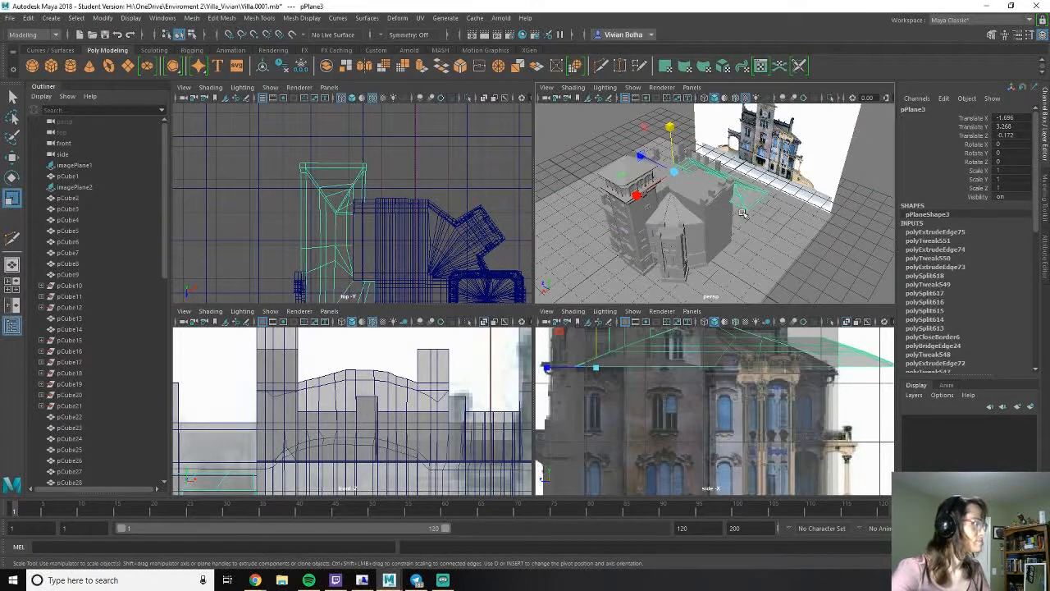
pyautogui.keyDown('alt'); pyautogui.moveTo(389, 312); pyautogui.dragTo(472, 273); pyautogui.keyUp('alt')
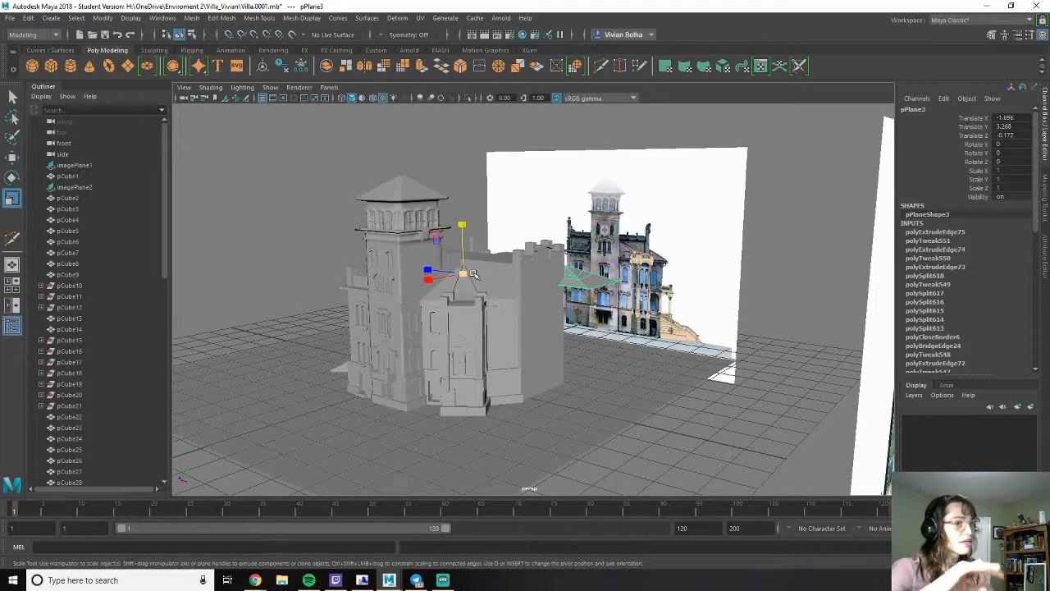
pyautogui.keyDown('alt'); pyautogui.moveTo(357, 298); pyautogui.dragTo(509, 296); pyautogui.keyUp('alt')
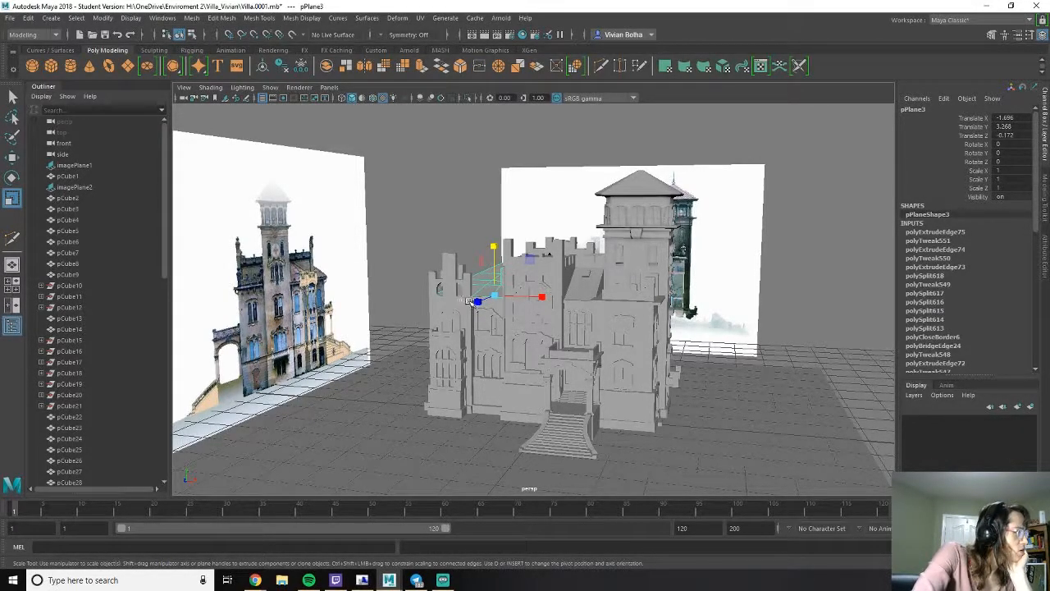
pyautogui.click(452, 279)
pyautogui.click(433, 210)
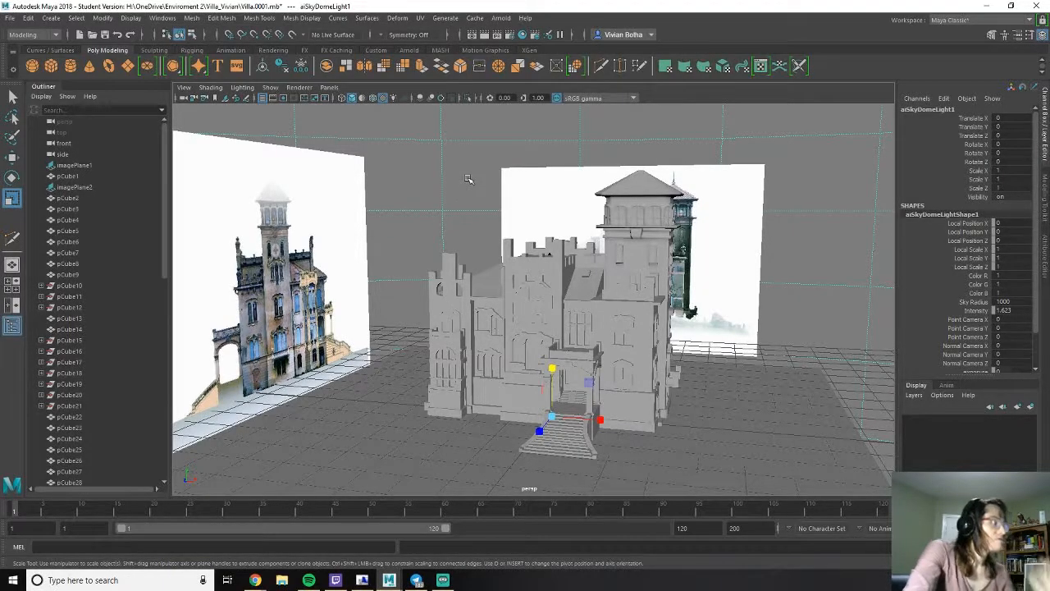
# - Select the tall crenellated rear wall section and inspect its edge layout up close
pyautogui.keyDown('alt'); pyautogui.moveTo(526, 250); pyautogui.dragTo(523, 301); pyautogui.keyUp('alt')
pyautogui.scroll(3, 528, 309)
pyautogui.click(528, 298)
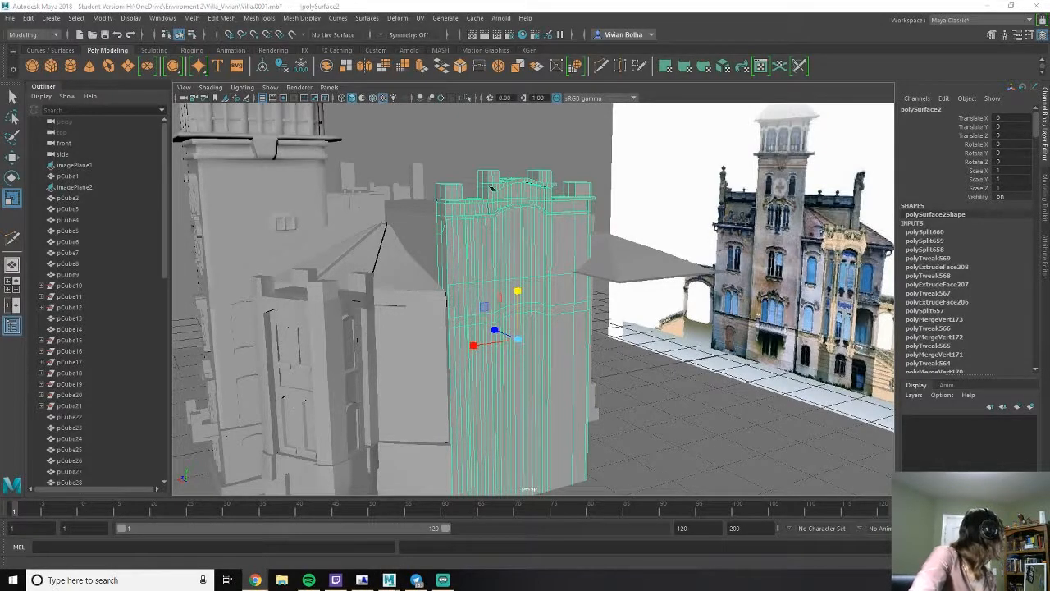
pyautogui.scroll(3, 504, 238)
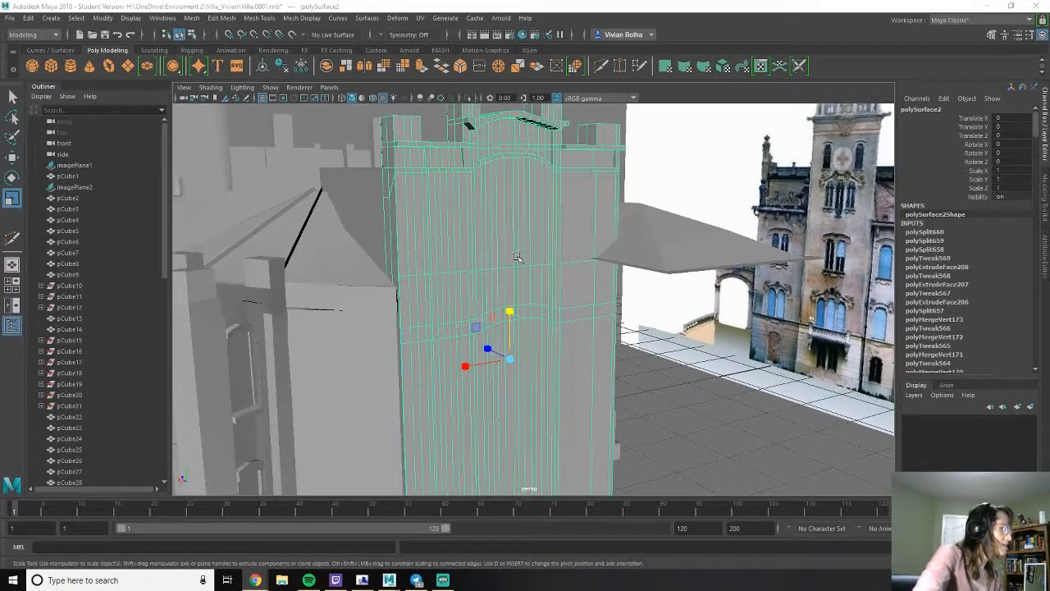
pyautogui.keyDown('alt'); pyautogui.moveTo(586, 271); pyautogui.dragTo(531, 270); pyautogui.keyUp('alt')
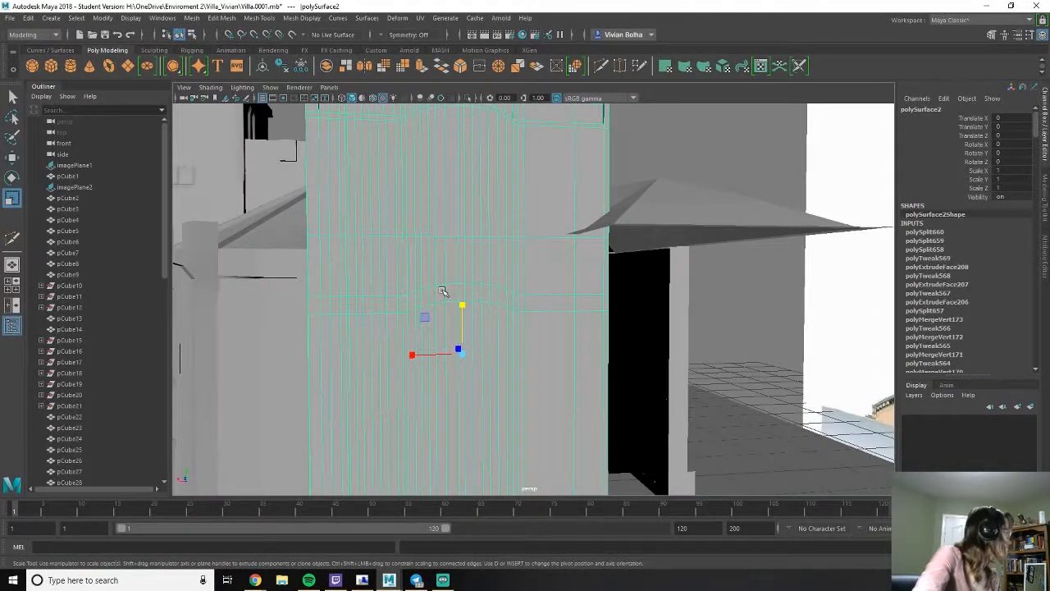
pyautogui.keyDown('alt'); pyautogui.moveTo(460, 276); pyautogui.dragTo(473, 292, button='middle'); pyautogui.keyUp('alt')
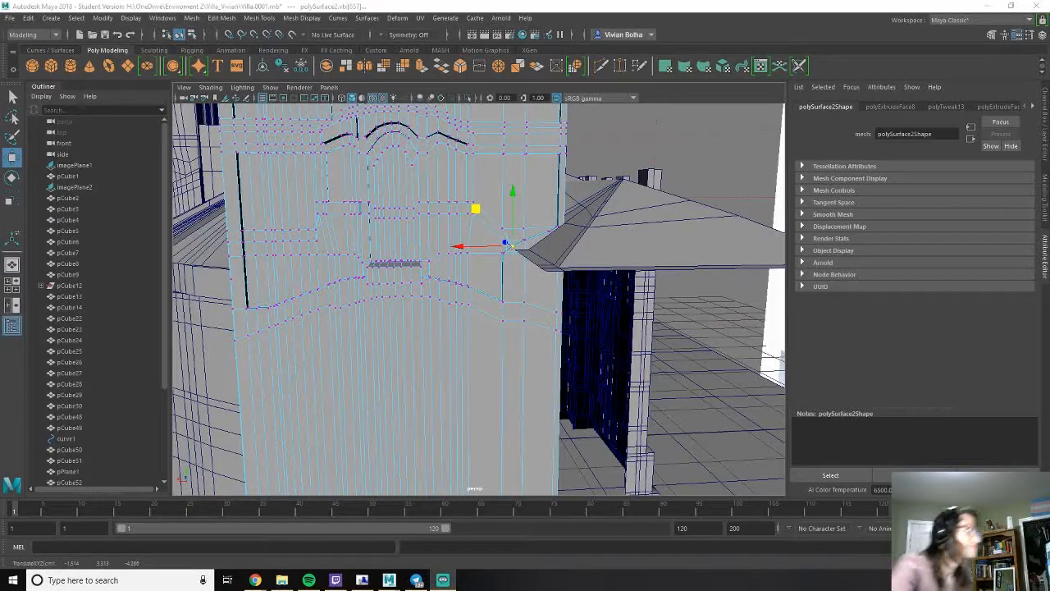
# - Inspect the detailed crenellated wall and neighbouring roofs from several angles, and clear the vertex selection
pyautogui.keyDown('alt'); pyautogui.moveTo(436, 220); pyautogui.dragTo(350, 215); pyautogui.keyUp('alt')
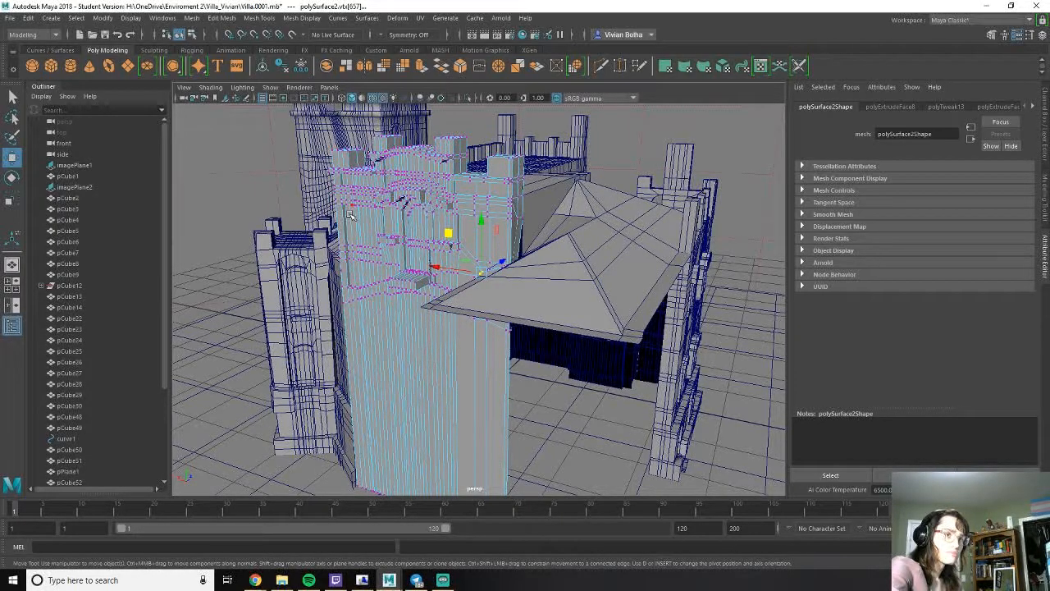
pyautogui.keyDown('alt'); pyautogui.moveTo(321, 216); pyautogui.dragTo(427, 238); pyautogui.keyUp('alt')
pyautogui.moveTo(421, 227); pyautogui.dragTo(449, 187, button='right')
pyautogui.scroll(-3, 345, 256)
pyautogui.keyDown('alt'); pyautogui.moveTo(344, 256); pyautogui.dragTo(358, 217); pyautogui.keyUp('alt')
pyautogui.click(245, 211)
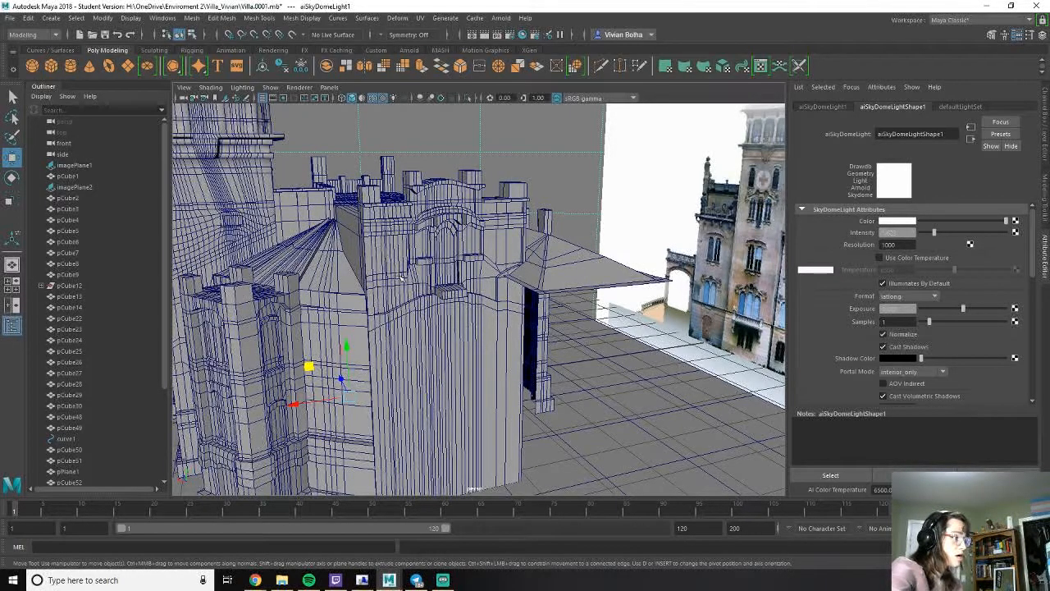
# - Select the polygonal turret and use Multi-Cut to add edges for a window on its plain side wall
pyautogui.click(341, 326)
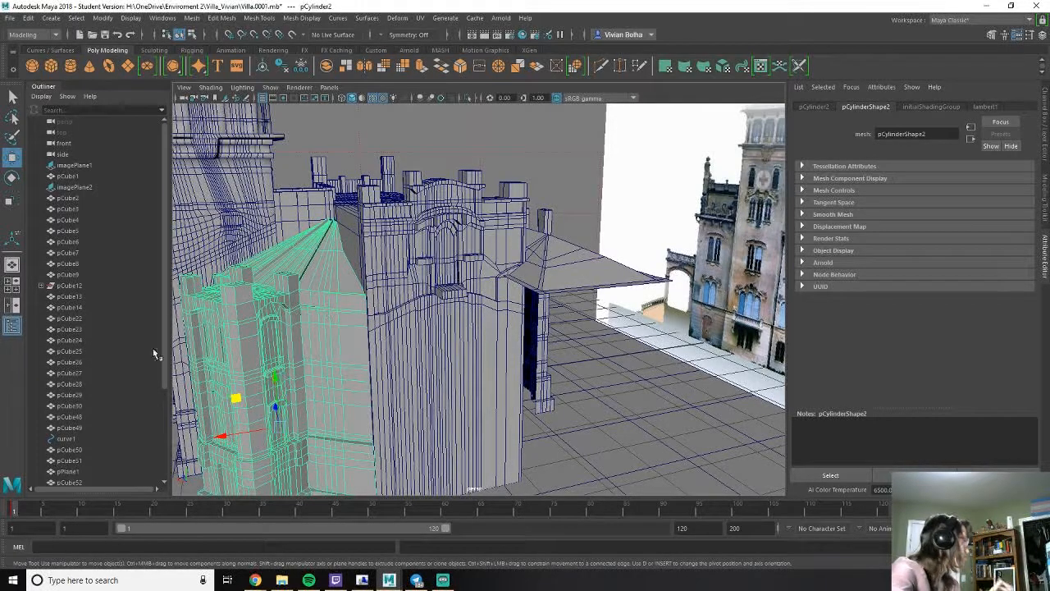
pyautogui.keyDown('alt'); pyautogui.moveTo(337, 402); pyautogui.dragTo(346, 319, button='middle'); pyautogui.keyUp('alt')
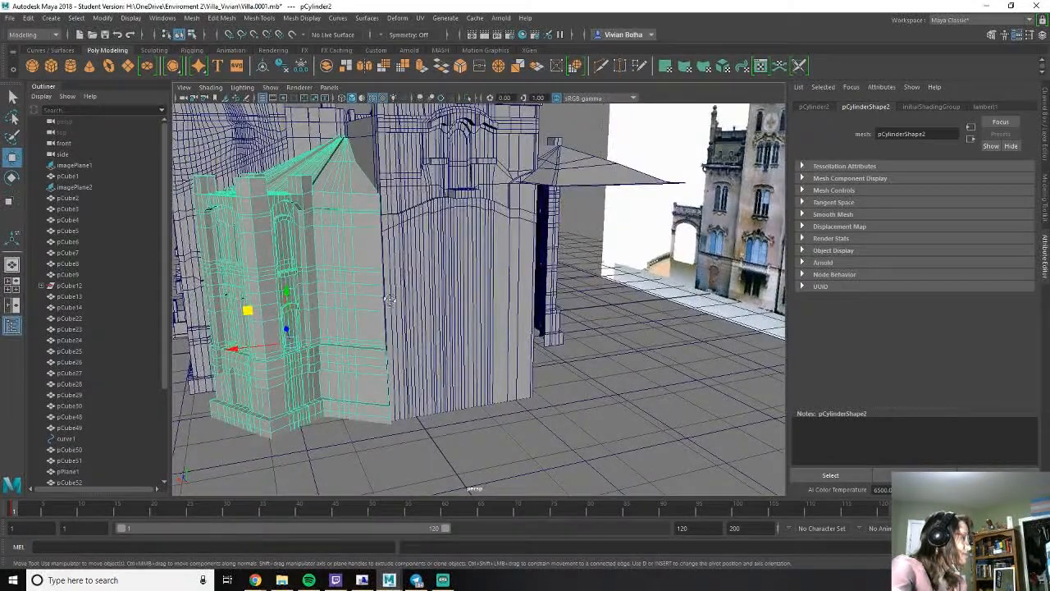
pyautogui.keyDown('alt'); pyautogui.moveTo(329, 320); pyautogui.dragTo(386, 328); pyautogui.keyUp('alt')
pyautogui.keyDown('alt'); pyautogui.moveTo(386, 328); pyautogui.dragTo(382, 301, button='middle'); pyautogui.keyUp('alt')
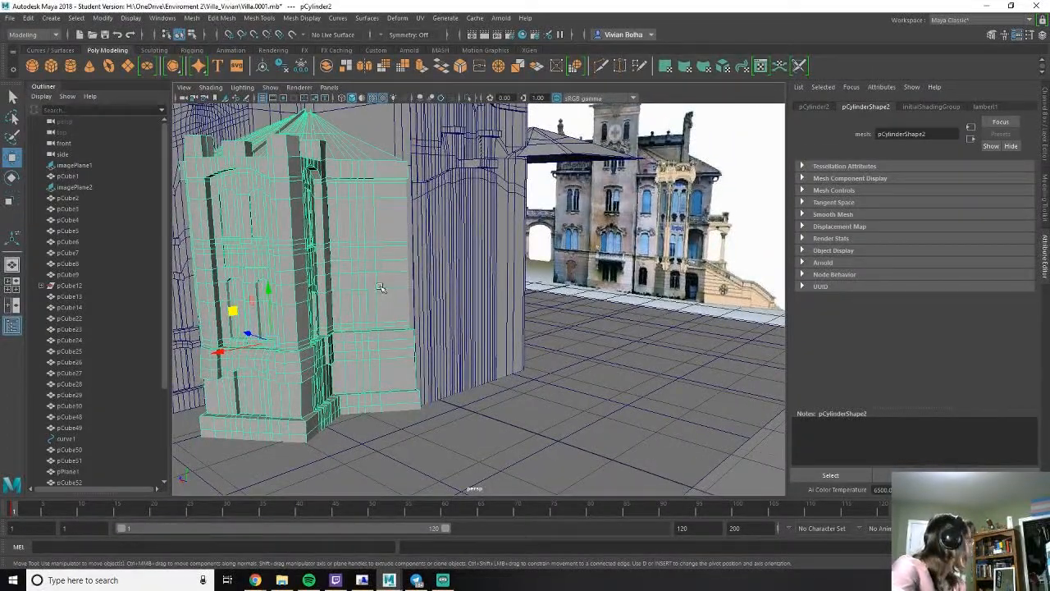
pyautogui.scroll(3, 384, 287)
pyautogui.keyDown('alt'); pyautogui.moveTo(393, 283); pyautogui.dragTo(379, 263); pyautogui.keyUp('alt')
pyautogui.keyDown('shift'); pyautogui.moveTo(354, 226); pyautogui.dragTo(303, 226, button='right'); pyautogui.keyUp('shift')
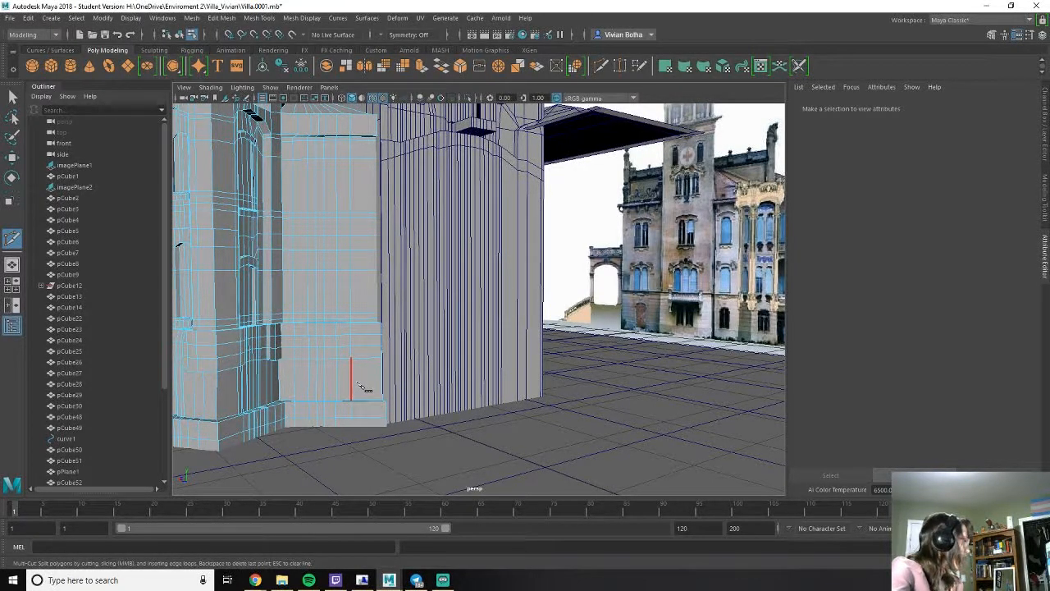
pyautogui.keyDown('alt'); pyautogui.moveTo(482, 242); pyautogui.dragTo(470, 345); pyautogui.keyUp('alt')
pyautogui.keyDown('alt'); pyautogui.moveTo(328, 361); pyautogui.dragTo(375, 288); pyautogui.keyUp('alt')
pyautogui.scroll(5, 360, 293)
pyautogui.keyDown('alt'); pyautogui.moveTo(379, 291); pyautogui.dragTo(390, 302, button='middle'); pyautogui.keyUp('alt')
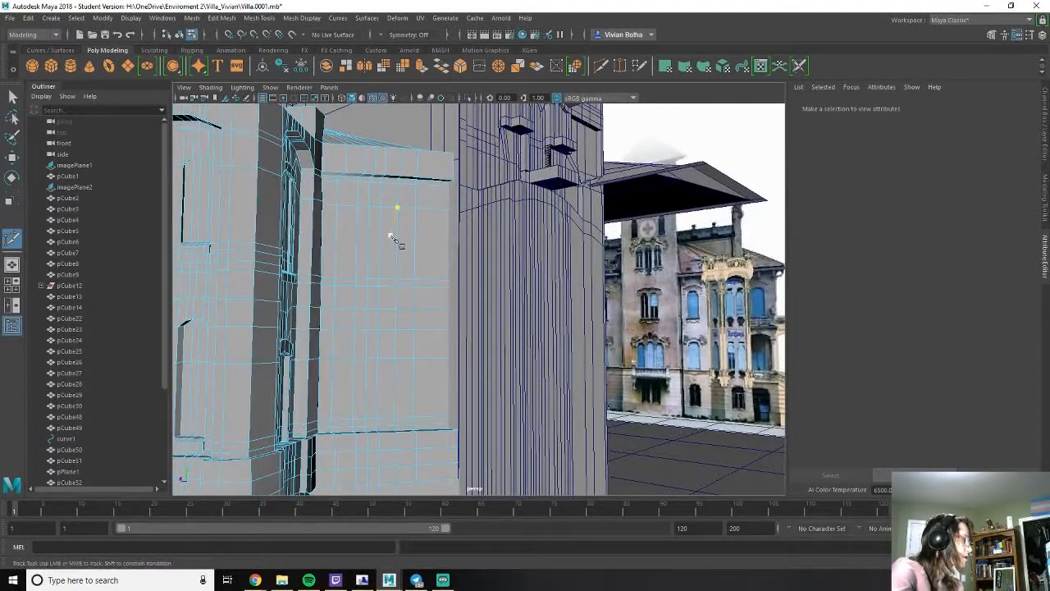
pyautogui.press('w')
pyautogui.moveTo(359, 205); pyautogui.dragTo(326, 195, button='right')
pyautogui.moveTo(361, 226)
pyautogui.keyDown('alt'); pyautogui.mouseDown()
pyautogui.moveTo(348, 246)
pyautogui.moveTo(360, 246)
pyautogui.mouseUp(); pyautogui.keyUp('alt')
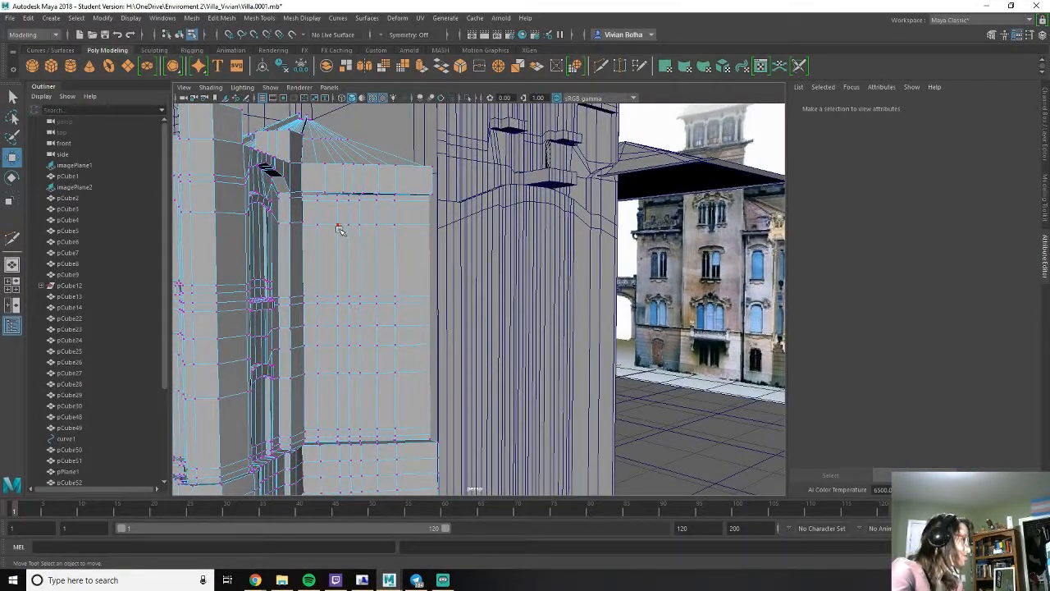
pyautogui.click(337, 226)
pyautogui.keyDown('shift'); pyautogui.click(397, 226); pyautogui.keyUp('shift')
pyautogui.moveTo(367, 174); pyautogui.dragTo(373, 182)
pyautogui.hotkey('ctrl', 'z')
pyautogui.hotkey('ctrl', 'z')
# - Raise the middle vertices of the upper horizontal edge on the turret's plain side wall to shape a window arch
pyautogui.click(397, 295)
pyautogui.click(362, 226)
pyautogui.keyDown('shift'); pyautogui.moveTo(350, 227); pyautogui.dragTo(348, 225); pyautogui.keyUp('shift')
pyautogui.moveTo(361, 173); pyautogui.dragTo(361, 172)
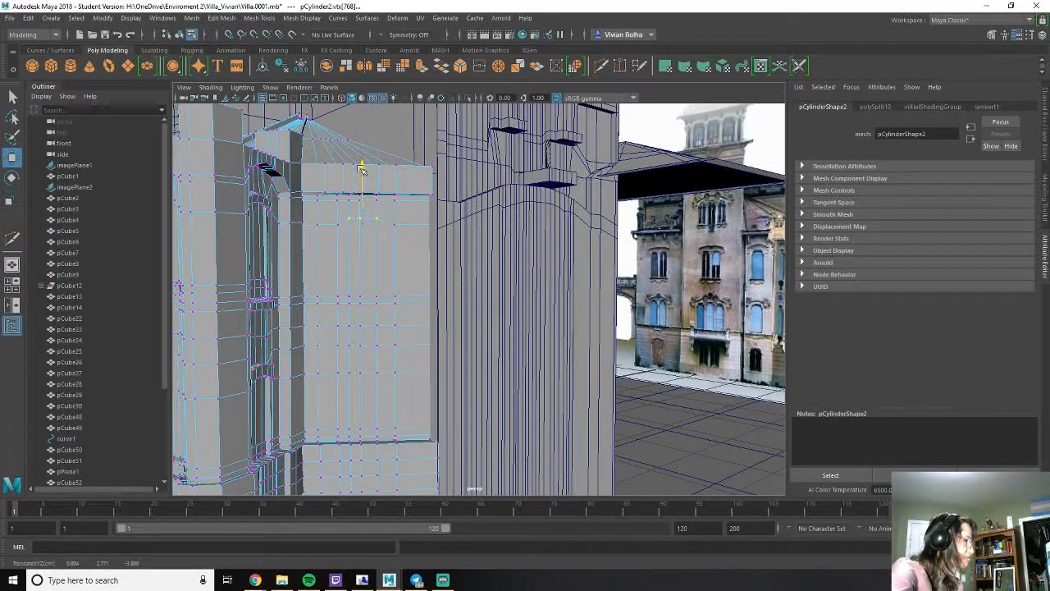
pyautogui.click(357, 194)
pyautogui.moveTo(359, 191); pyautogui.dragTo(391, 227)
pyautogui.click(391, 227)
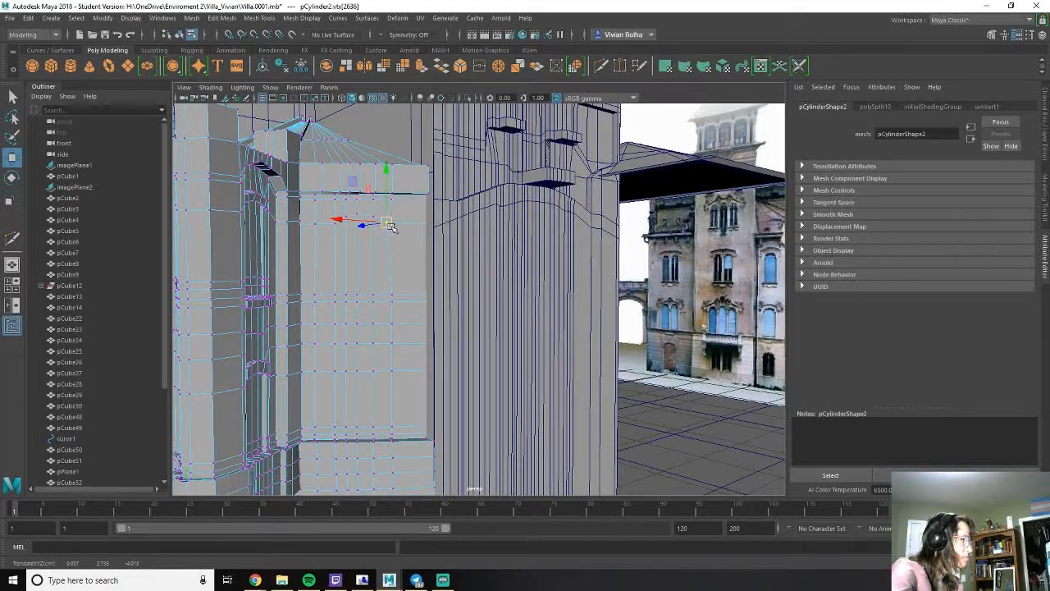
# - Extrude the window faces on the turret's side wall and push them inward to form a recess
pyautogui.moveTo(387, 288); pyautogui.dragTo(399, 311)
pyautogui.keyDown('alt'); pyautogui.moveTo(400, 310); pyautogui.dragTo(383, 339); pyautogui.keyUp('alt')
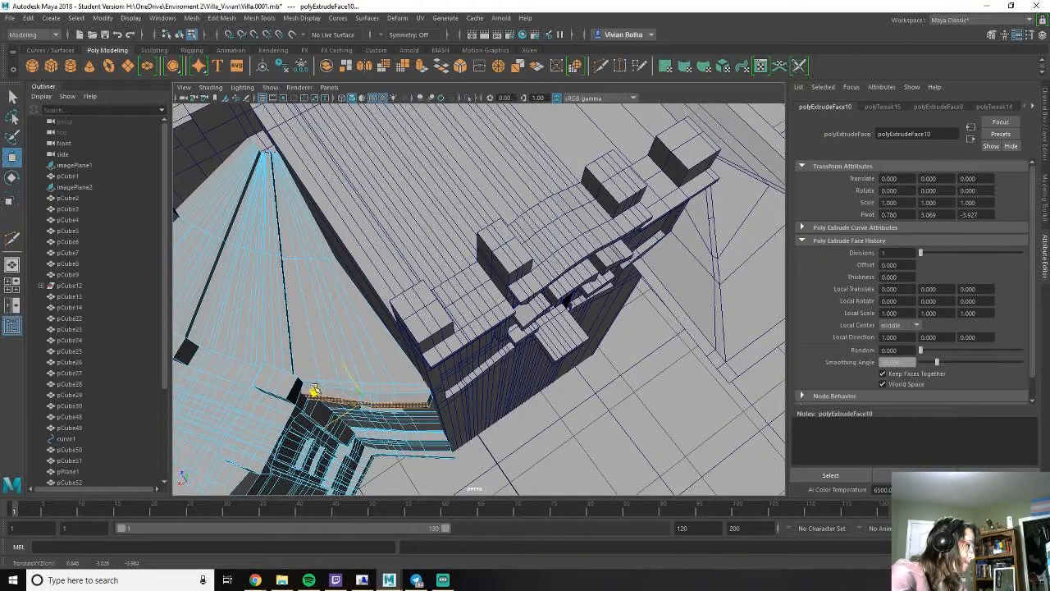
pyautogui.moveTo(313, 391); pyautogui.dragTo(311, 389)
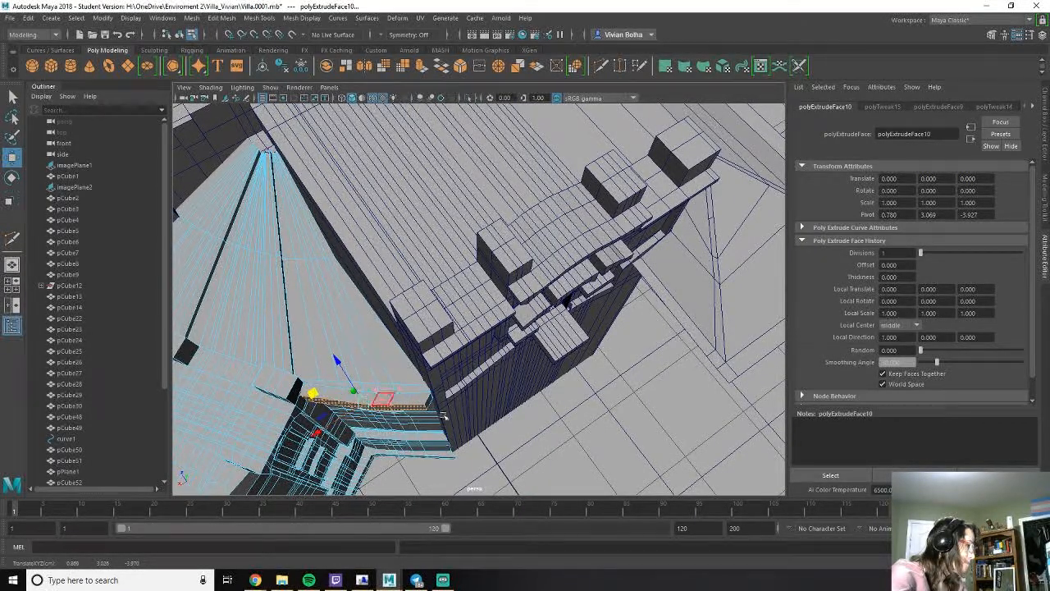
pyautogui.moveTo(371, 322); pyautogui.dragTo(397, 278, button='right')
pyautogui.keyDown('alt'); pyautogui.moveTo(398, 278); pyautogui.dragTo(368, 356); pyautogui.keyUp('alt')
# - Insert a vertical edge loop along the side of the recessed turret window with Multi-Cut
pyautogui.click(384, 359)
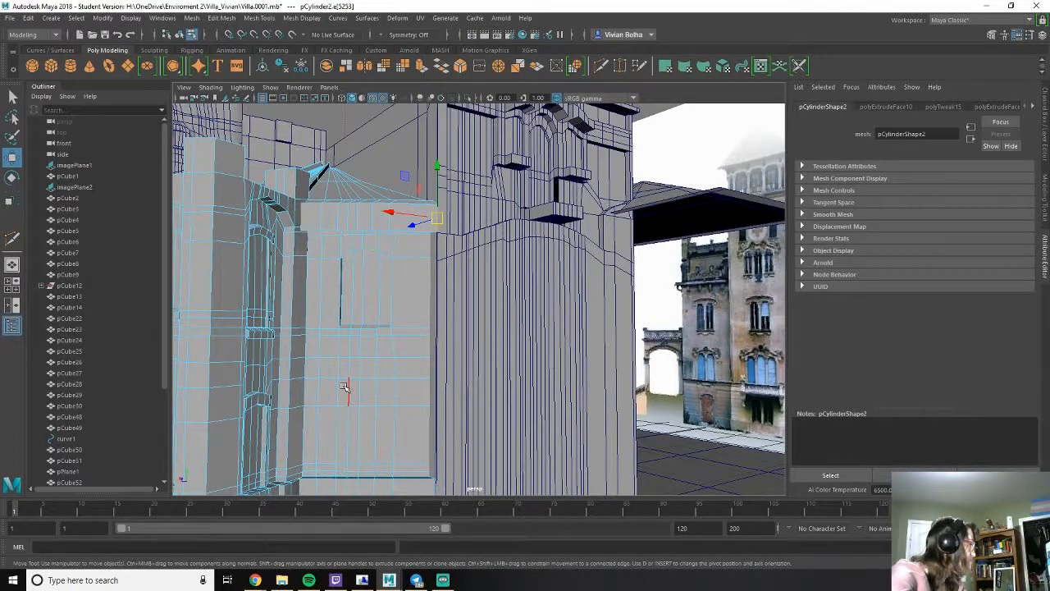
pyautogui.scroll(2, 363, 343)
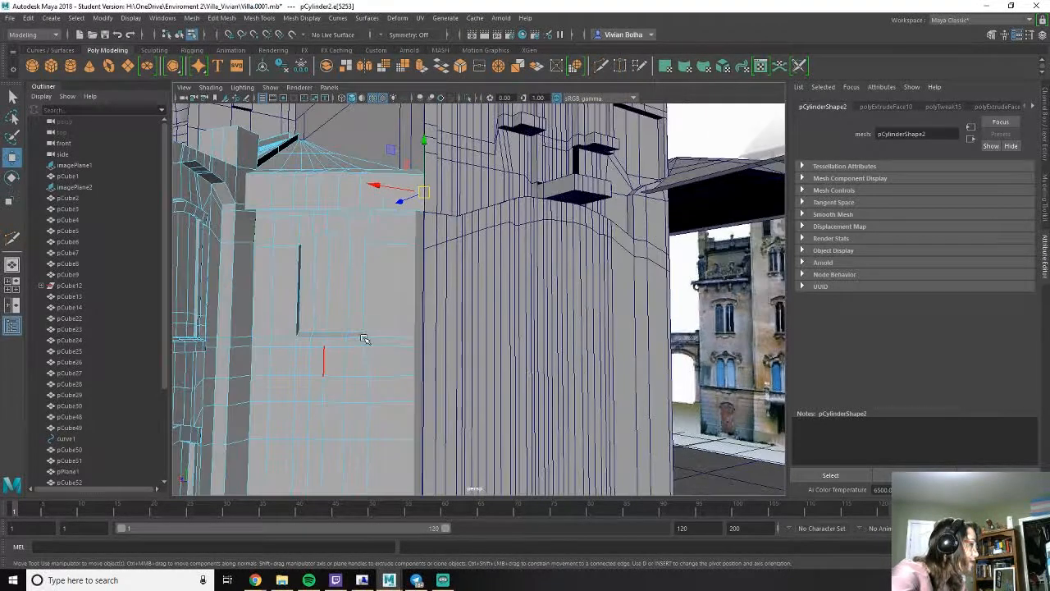
pyautogui.keyDown('shift'); pyautogui.rightClick(306, 224); pyautogui.keyUp('shift')
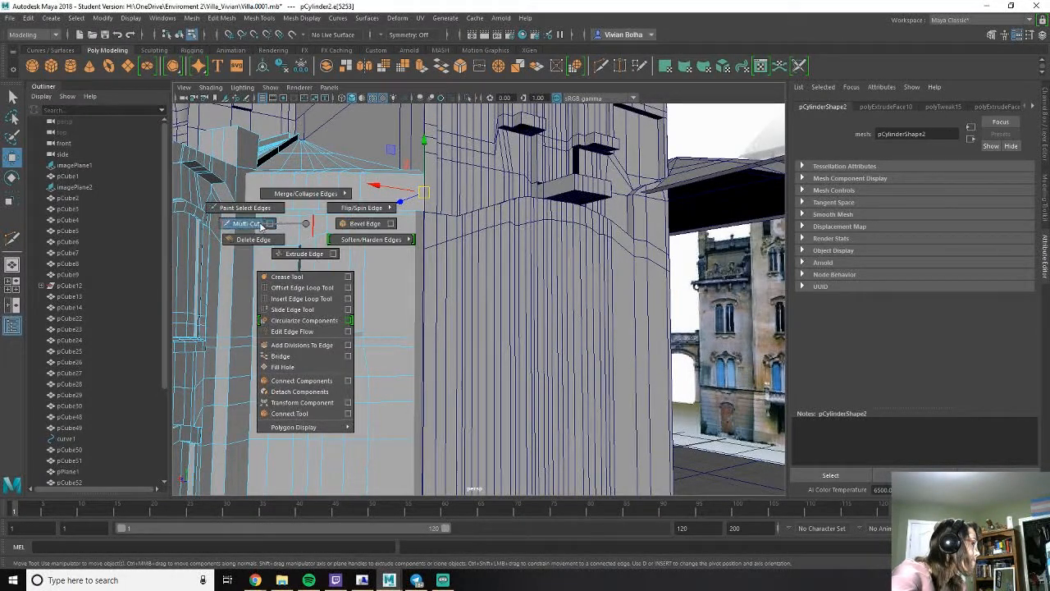
pyautogui.click(246, 223)
pyautogui.keyDown('ctrl'); pyautogui.click(302, 227); pyautogui.keyUp('ctrl')
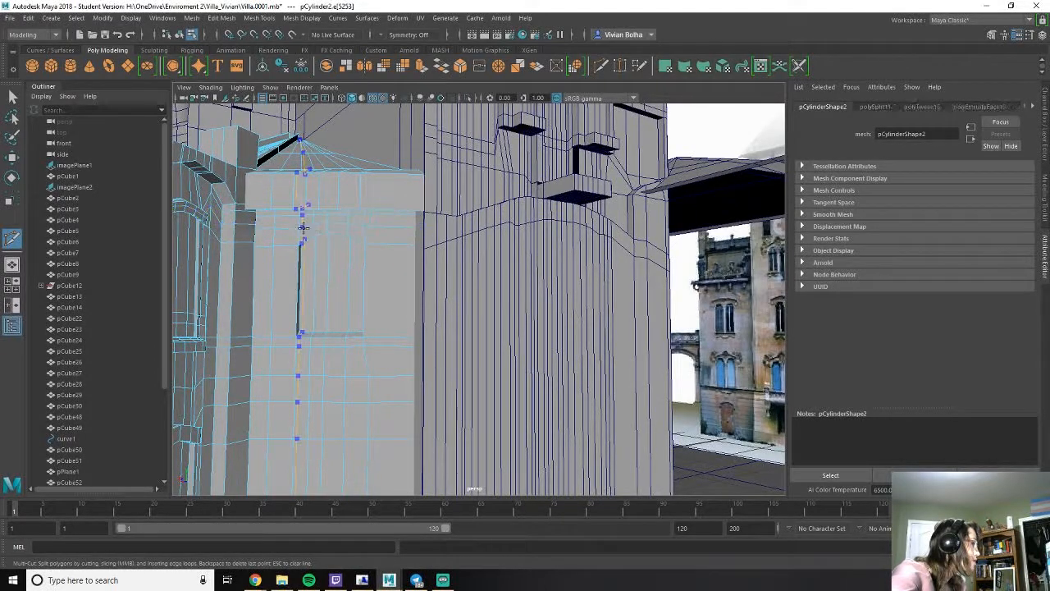
# - Select the band of faces arching over the recessed turret window and extrude it into a raised trim
pyautogui.press('w')
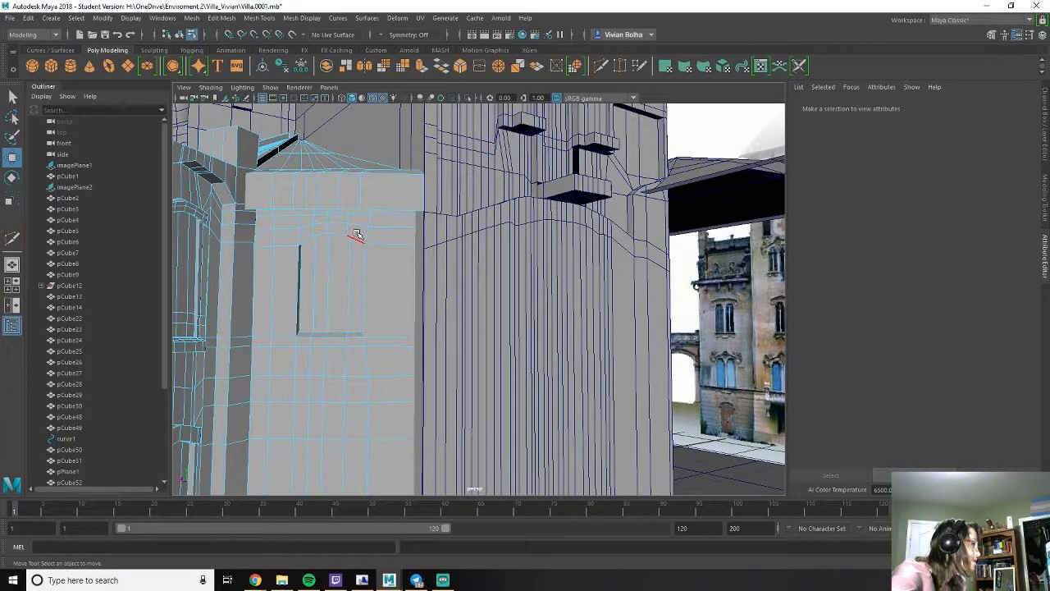
pyautogui.click(357, 235)
pyautogui.rightClick(356, 234)
pyautogui.click(356, 259)
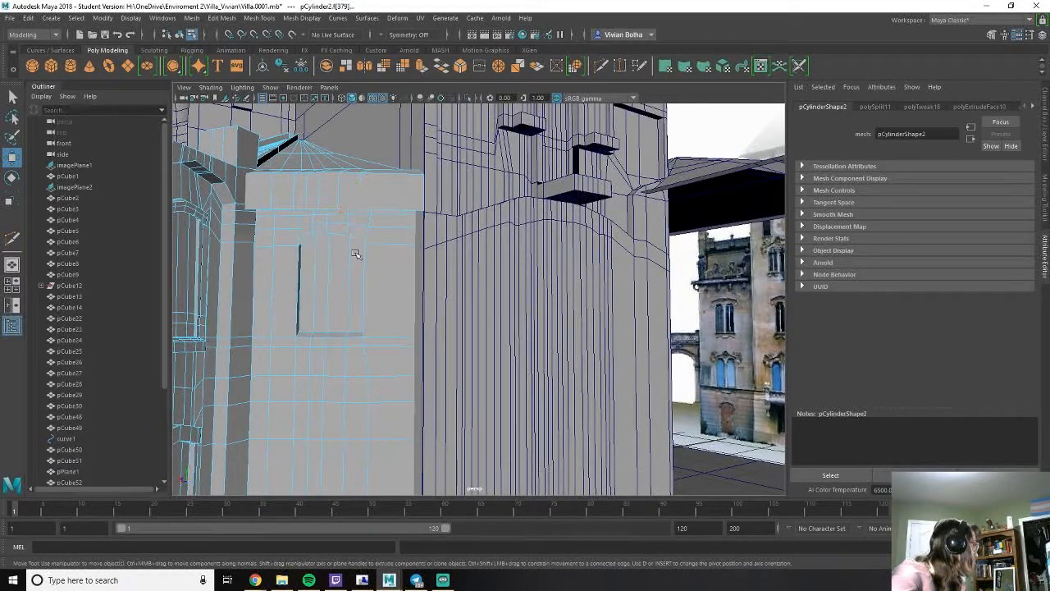
pyautogui.click(359, 237)
pyautogui.keyDown('shift'); pyautogui.moveTo(306, 232); pyautogui.dragTo(338, 231); pyautogui.keyUp('shift')
pyautogui.keyDown('ctrl'); pyautogui.click(337, 253); pyautogui.keyUp('ctrl')
pyautogui.keyDown('ctrl'); pyautogui.click(321, 255); pyautogui.keyUp('ctrl')
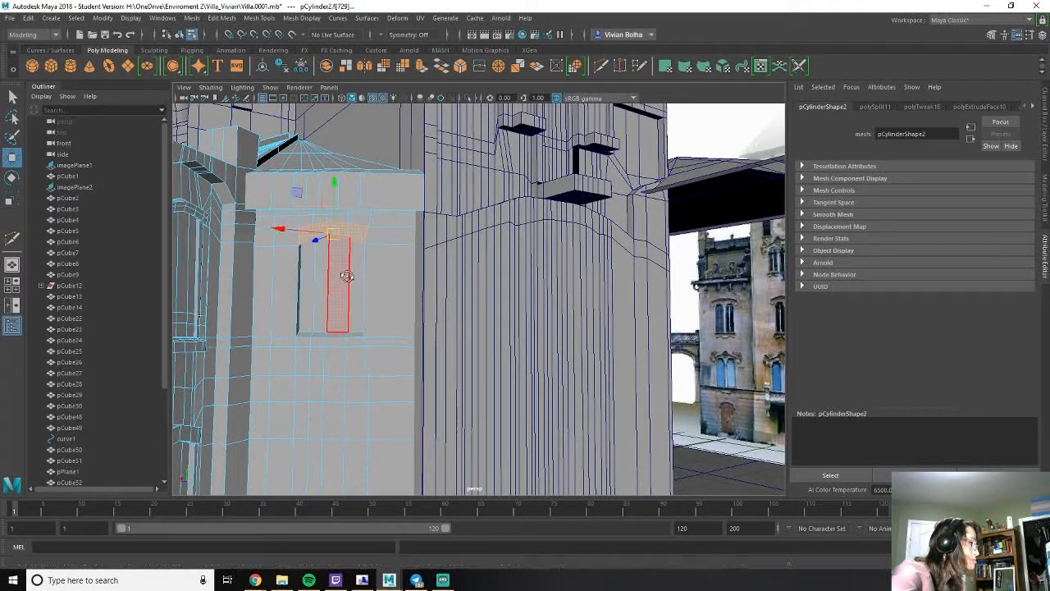
pyautogui.keyDown('alt'); pyautogui.moveTo(347, 277); pyautogui.dragTo(323, 298); pyautogui.keyUp('alt')
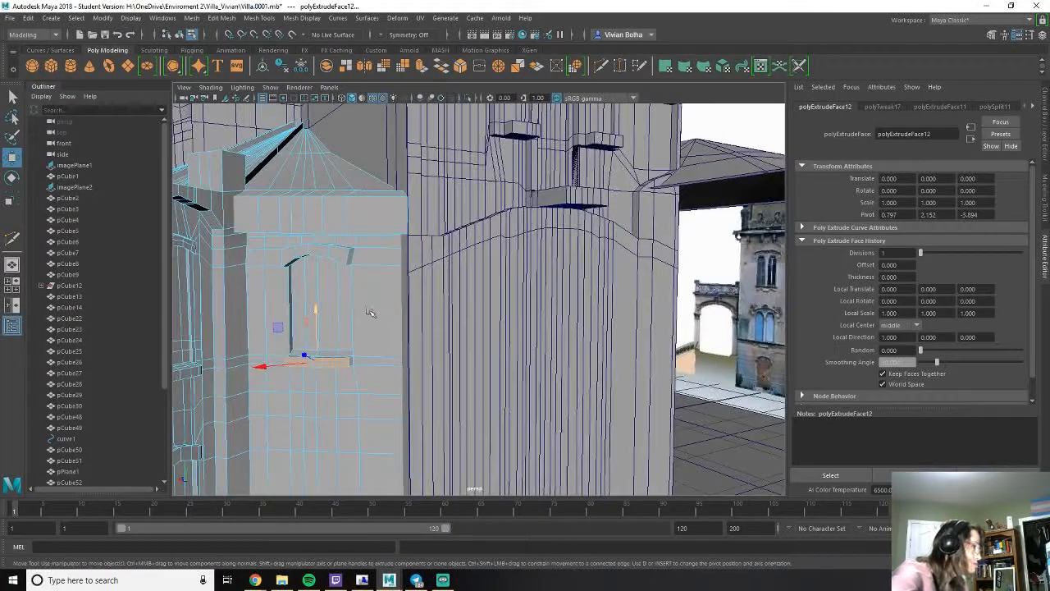
# - Extrude the row of faces directly beneath the turret window into a projecting sill and adjust its height
pyautogui.scroll(4, 370, 312)
pyautogui.keyDown('alt'); pyautogui.moveTo(326, 347); pyautogui.dragTo(481, 299); pyautogui.keyUp('alt')
pyautogui.moveTo(514, 357); pyautogui.dragTo(481, 278)
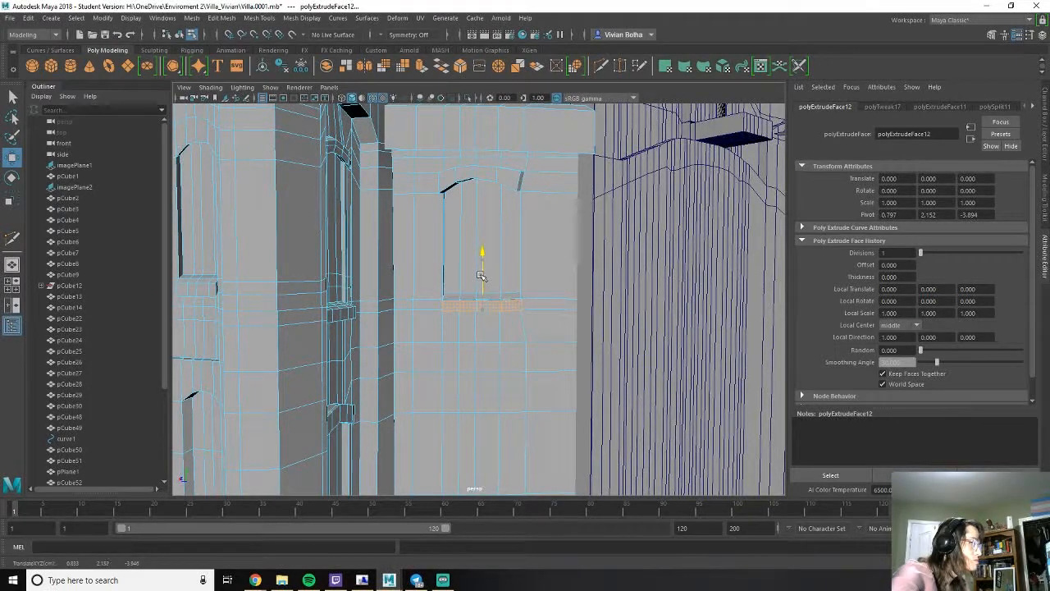
# - Check the new window trim and sill in wireframe, shaded and textured display from different angles
pyautogui.click(507, 178)
pyautogui.moveTo(448, 187)
pyautogui.keyDown('shift'); pyautogui.mouseDown()
pyautogui.moveTo(492, 176)
pyautogui.moveTo(414, 310)
pyautogui.moveTo(413, 342)
pyautogui.moveTo(477, 227)
pyautogui.moveTo(453, 213)
pyautogui.mouseUp(); pyautogui.keyUp('shift')
pyautogui.press('4')
pyautogui.press('5')
pyautogui.press('6')
pyautogui.moveTo(447, 262)
pyautogui.keyDown('alt'); pyautogui.mouseDown()
pyautogui.moveTo(466, 264)
pyautogui.moveTo(464, 283)
pyautogui.moveTo(459, 274)
pyautogui.mouseUp(); pyautogui.keyUp('alt')
pyautogui.moveTo(503, 224); pyautogui.dragTo(468, 216, button='right')
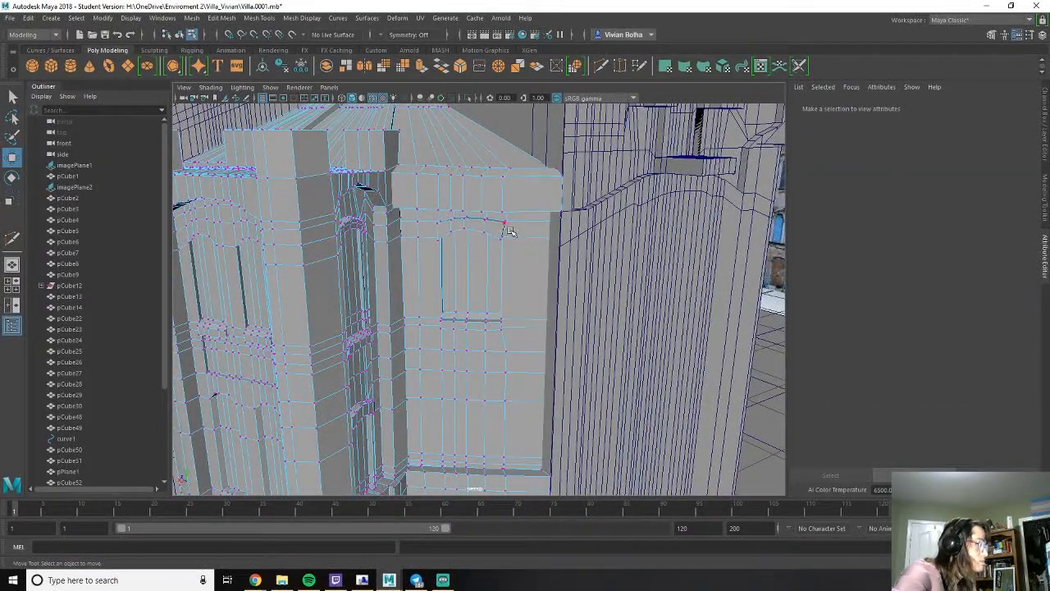
# - Reposition the vertices at both ends of the arched trim over the turret window
pyautogui.click(501, 222)
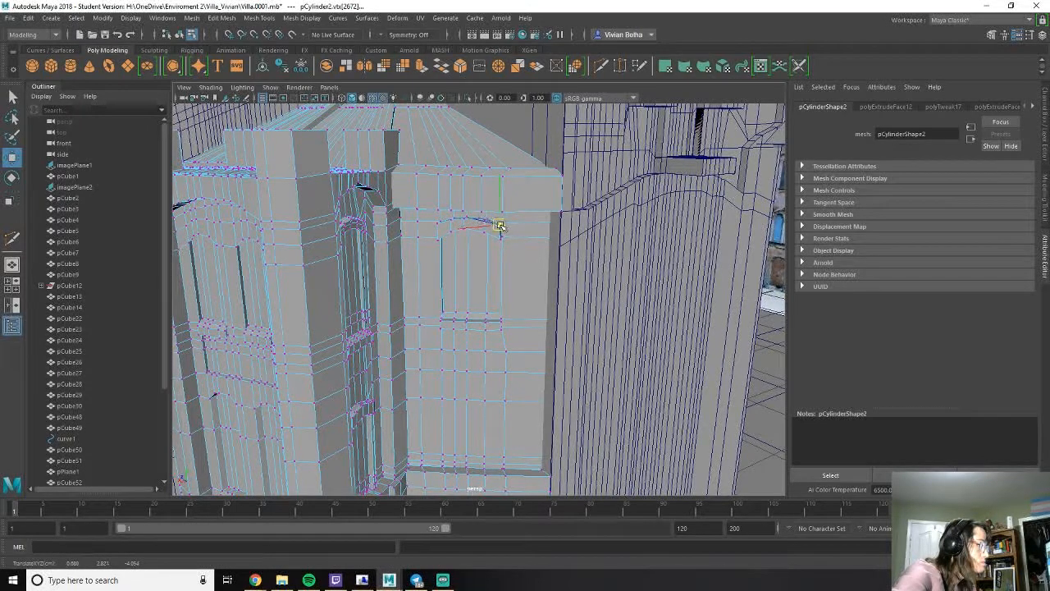
pyautogui.keyDown('alt'); pyautogui.moveTo(417, 228); pyautogui.dragTo(428, 226); pyautogui.keyUp('alt')
pyautogui.click(450, 223)
pyautogui.keyDown('alt'); pyautogui.moveTo(451, 223); pyautogui.dragTo(441, 273); pyautogui.keyUp('alt')
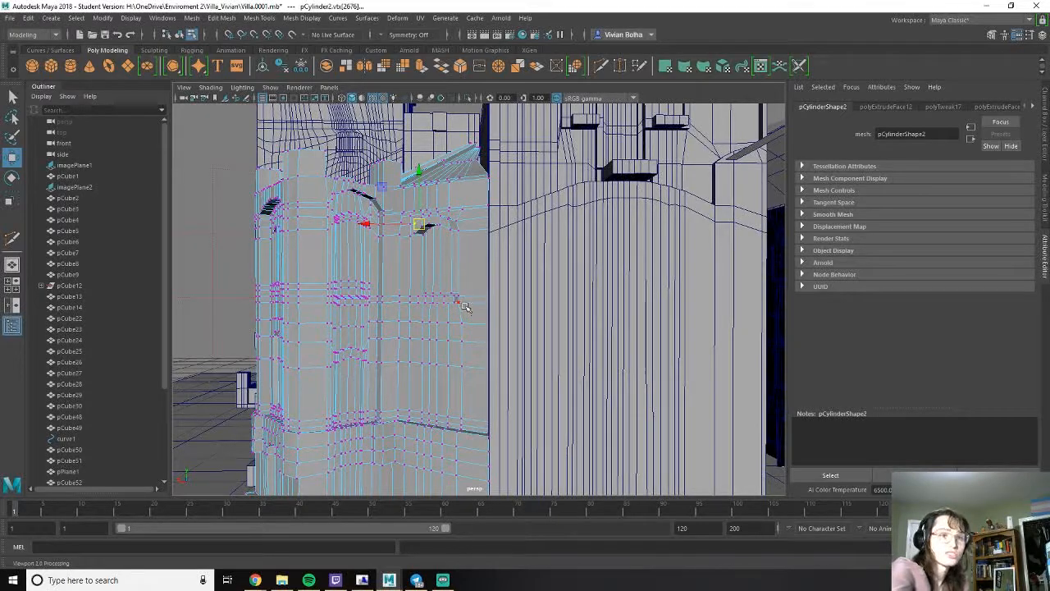
# - Raise the middle vertices of the horizontal edge below the upper turret window to shape a second window arch
pyautogui.keyDown('alt'); pyautogui.moveTo(414, 252); pyautogui.dragTo(469, 258); pyautogui.keyUp('alt')
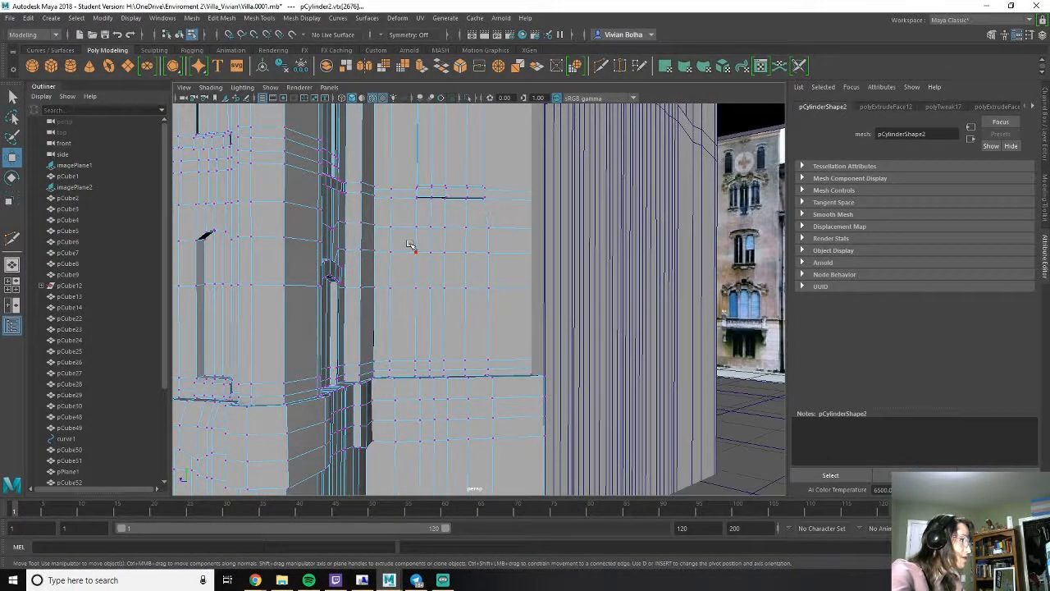
pyautogui.click(459, 248)
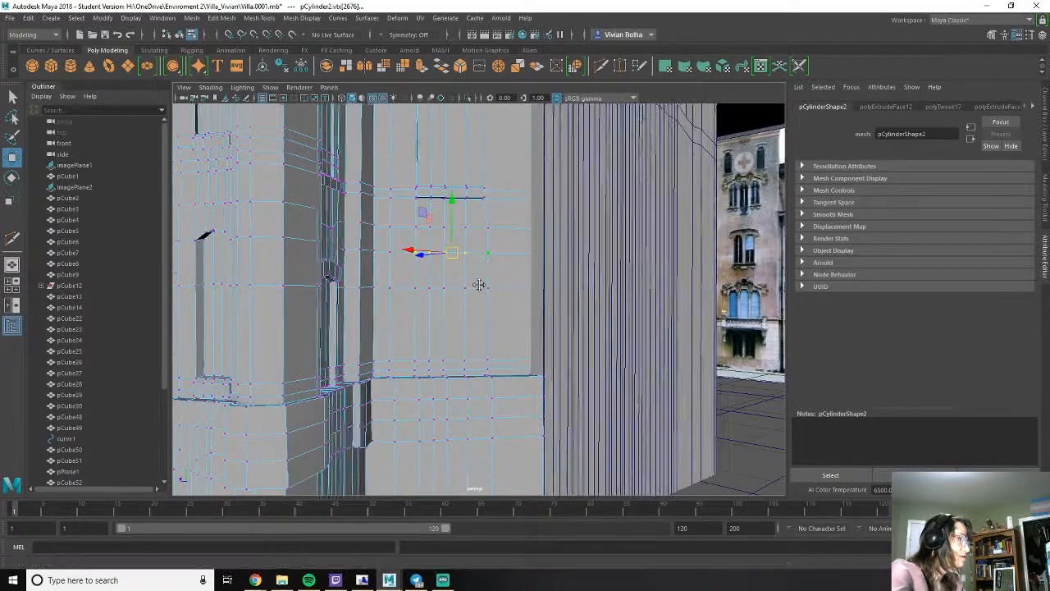
pyautogui.keyDown('alt'); pyautogui.moveTo(478, 274); pyautogui.dragTo(468, 330, button='middle'); pyautogui.keyUp('alt')
pyautogui.scroll(2, 464, 333)
pyautogui.keyDown('ctrl'); pyautogui.click(476, 334); pyautogui.keyUp('ctrl')
pyautogui.moveTo(386, 344); pyautogui.dragTo(428, 274)
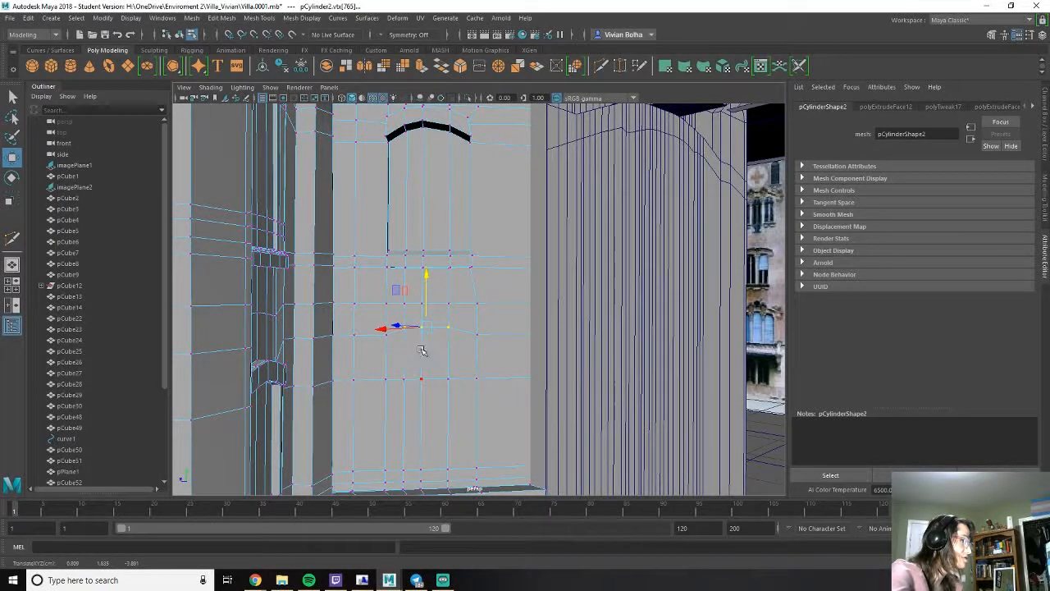
# - Move the vertices along the outer side of the second turret window inward to line up with the window above
pyautogui.click(476, 334)
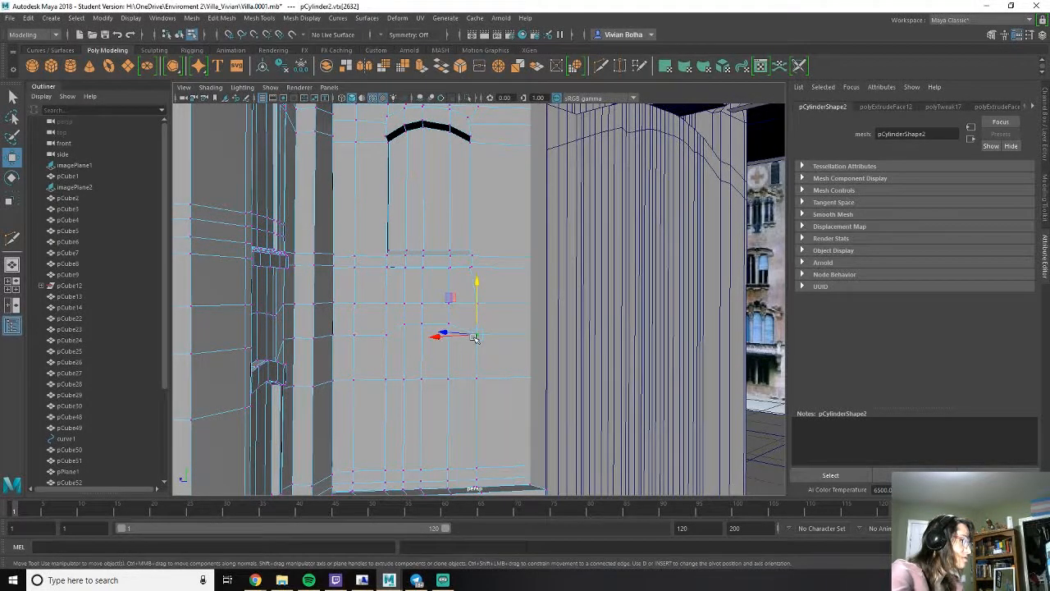
pyautogui.moveTo(475, 334); pyautogui.dragTo(472, 330)
pyautogui.click(476, 379)
pyautogui.keyDown('alt'); pyautogui.moveTo(473, 454); pyautogui.dragTo(465, 414, button='middle'); pyautogui.keyUp('alt')
pyautogui.keyDown('shift'); pyautogui.click(470, 426); pyautogui.keyUp('shift')
pyautogui.keyDown('shift'); pyautogui.click(474, 438); pyautogui.keyUp('shift')
pyautogui.moveTo(470, 395); pyautogui.dragTo(468, 395)
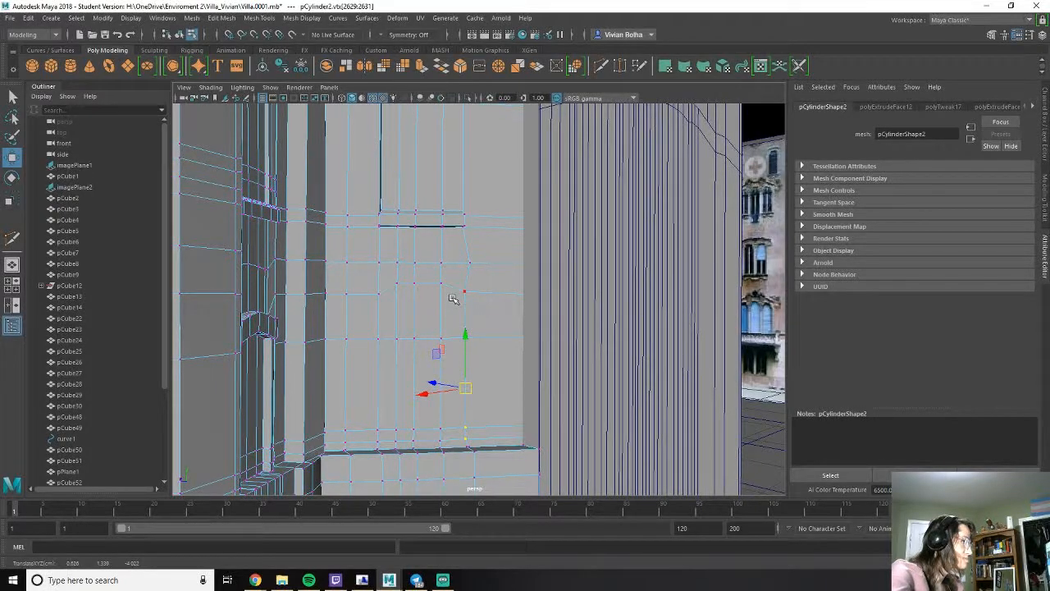
# - Lower the two end vertices of the edge above the second window arch and shift its middle vertex sideways to shape the trim
pyautogui.click(378, 263)
pyautogui.moveTo(379, 211); pyautogui.dragTo(379, 222)
pyautogui.click(469, 220)
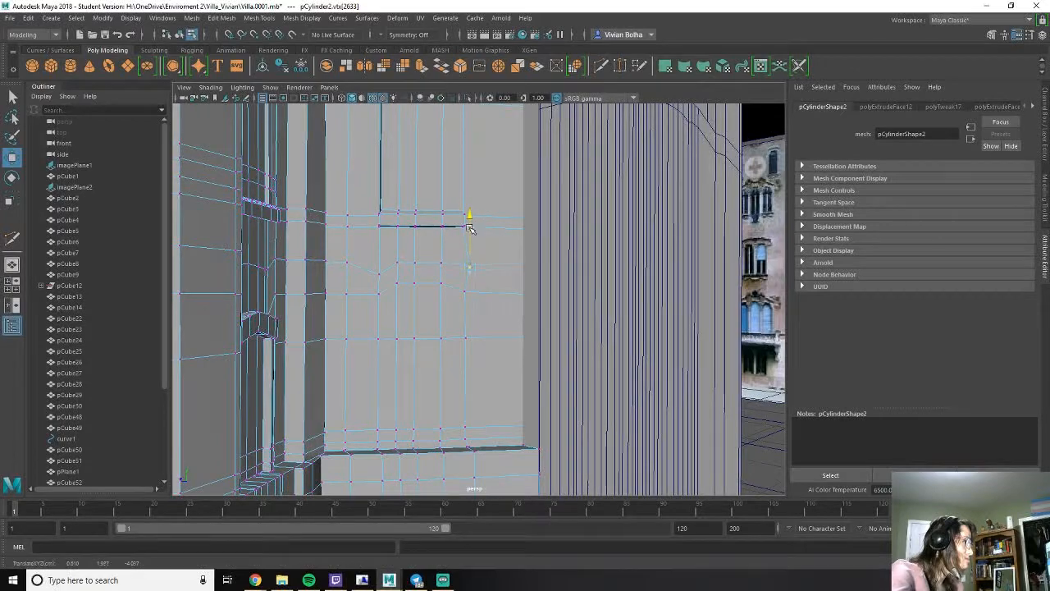
pyautogui.moveTo(472, 274); pyautogui.dragTo(464, 274)
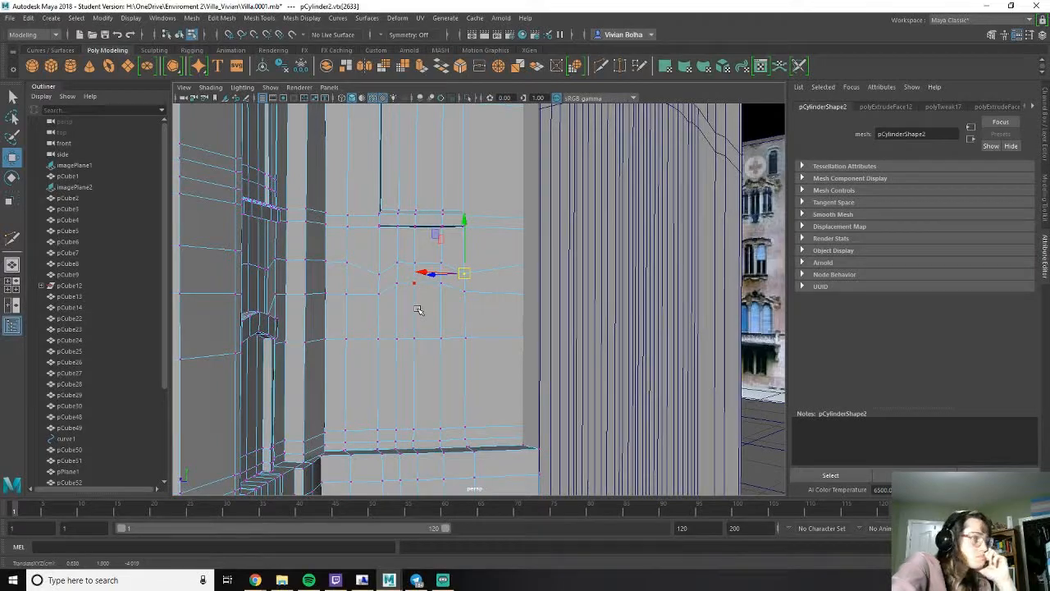
pyautogui.click(414, 272)
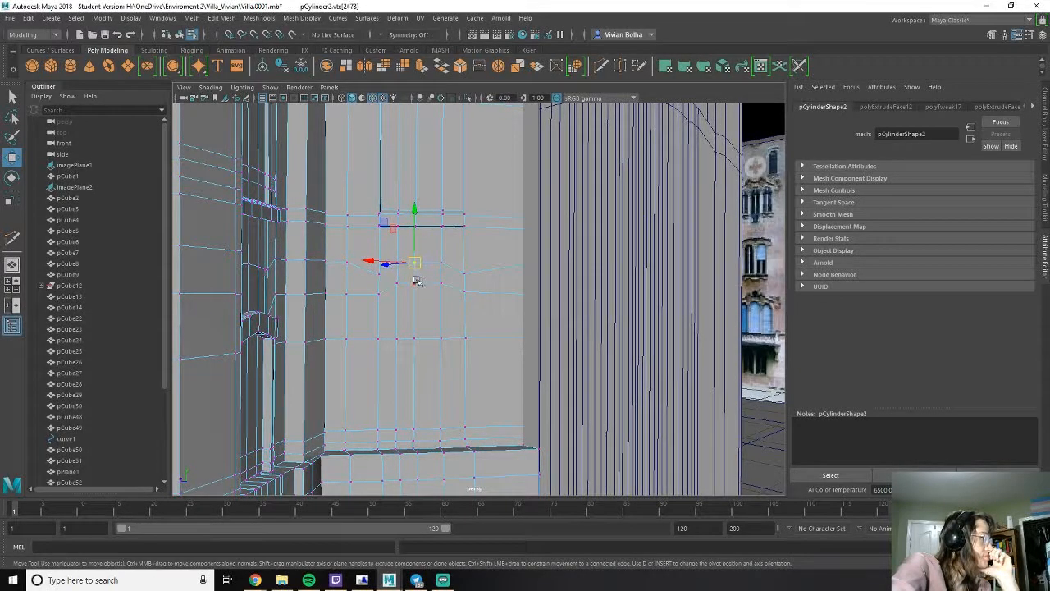
pyautogui.moveTo(418, 279); pyautogui.dragTo(421, 274)
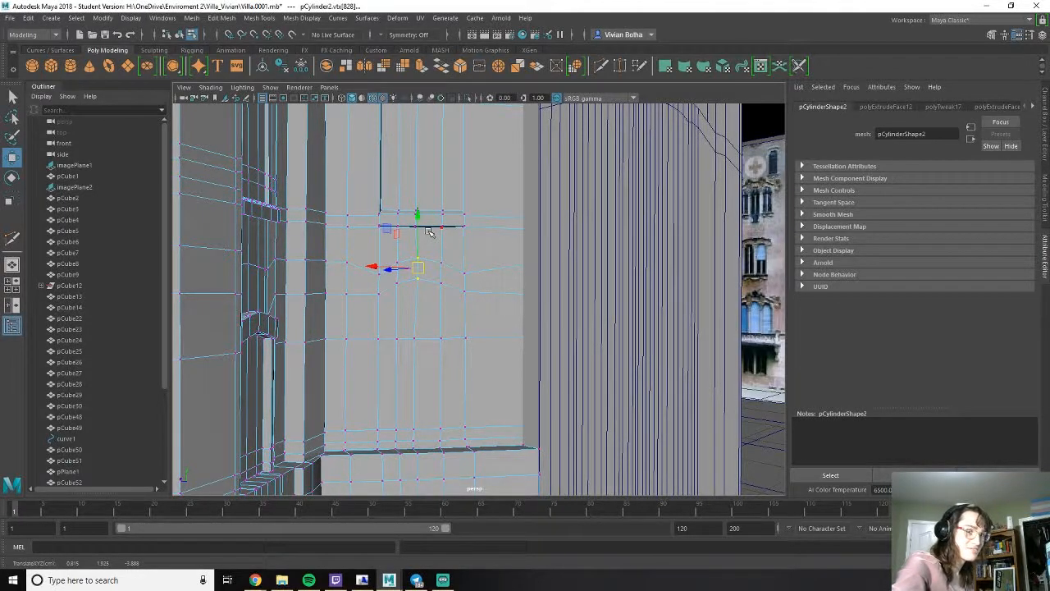
# - Extrude the arched row of faces over the second turret window outward to form its projecting trim
pyautogui.moveTo(433, 295); pyautogui.dragTo(429, 310, button='right')
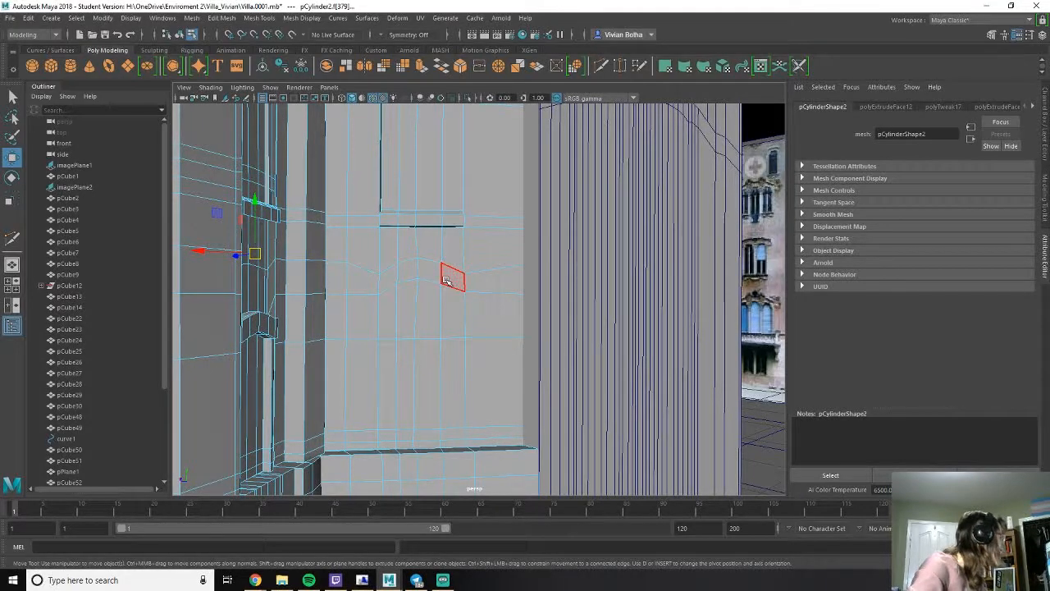
pyautogui.click(404, 277)
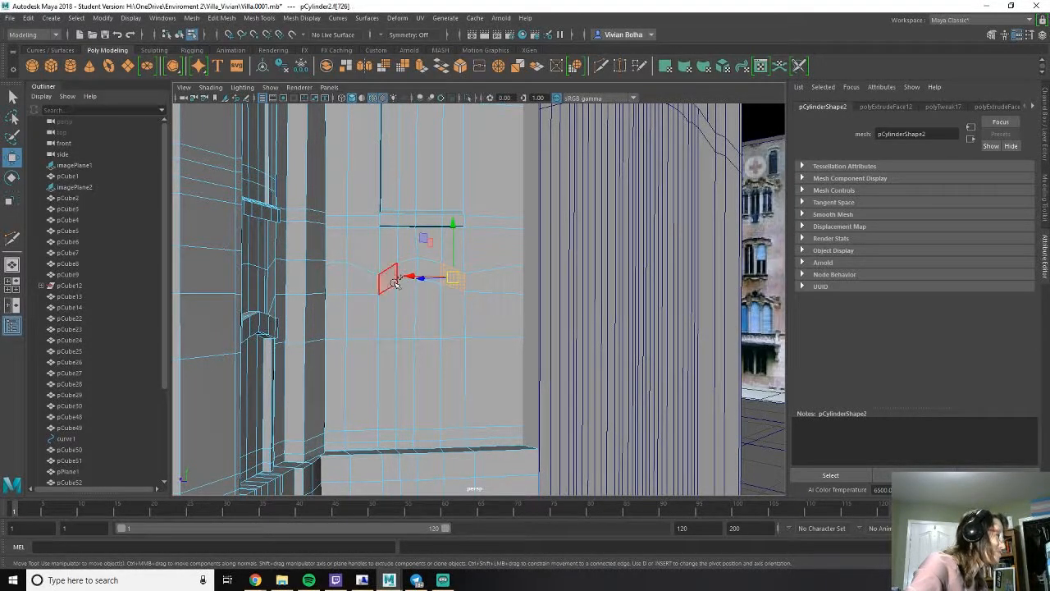
pyautogui.moveTo(409, 277)
pyautogui.keyDown('shift'); pyautogui.mouseDown()
pyautogui.moveTo(432, 276)
pyautogui.moveTo(434, 365)
pyautogui.mouseUp(); pyautogui.keyUp('shift')
pyautogui.hotkey('ctrl', 'e')
pyautogui.moveTo(419, 305); pyautogui.dragTo(473, 242)
pyautogui.keyDown('alt'); pyautogui.moveTo(453, 288); pyautogui.dragTo(545, 316); pyautogui.keyUp('alt')
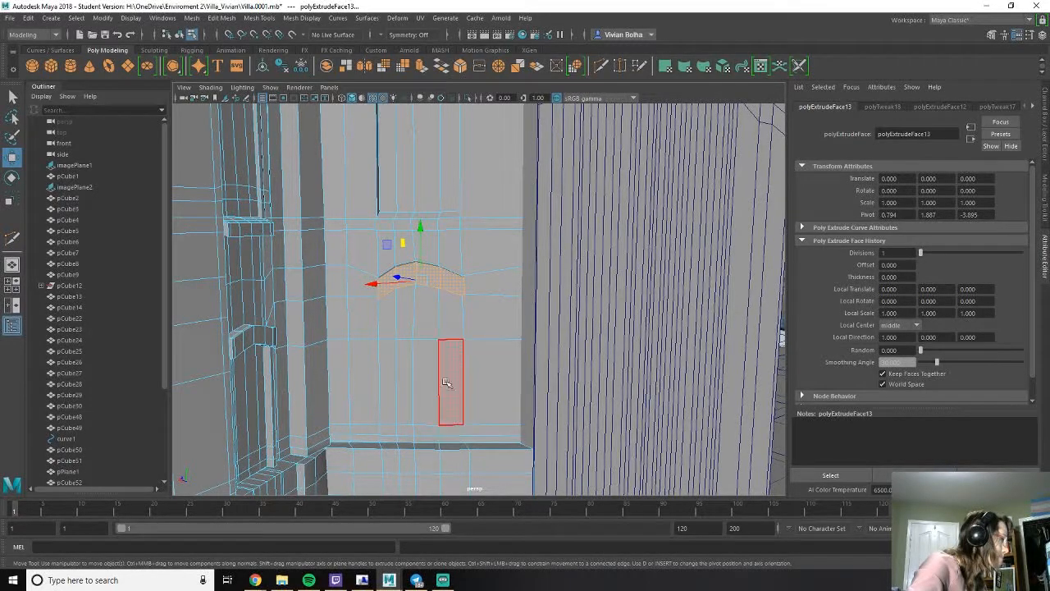
# - Extrude all faces beneath the new arched trim inward to recess the second window
pyautogui.click(443, 334)
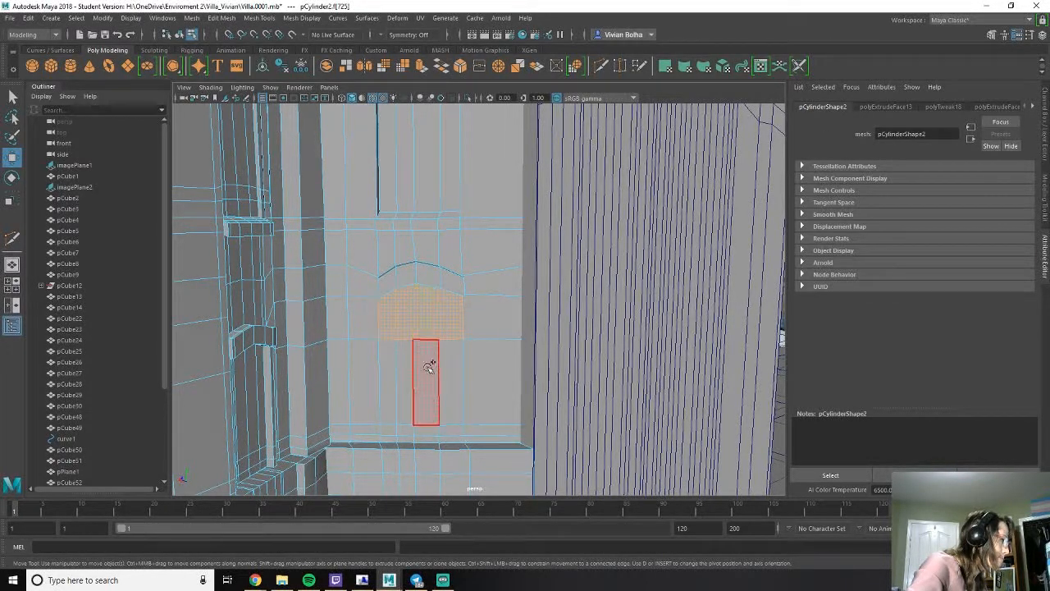
pyautogui.keyDown('shift'); pyautogui.moveTo(445, 381); pyautogui.dragTo(392, 386); pyautogui.keyUp('shift')
pyautogui.moveTo(389, 430)
pyautogui.keyDown('shift'); pyautogui.mouseDown()
pyautogui.moveTo(456, 424)
pyautogui.moveTo(436, 448)
pyautogui.mouseUp(); pyautogui.keyUp('shift')
pyautogui.moveTo(425, 343)
pyautogui.keyDown('shift'); pyautogui.mouseDown()
pyautogui.moveTo(431, 335)
pyautogui.moveTo(396, 336)
pyautogui.moveTo(347, 356)
pyautogui.moveTo(420, 322)
pyautogui.mouseUp(); pyautogui.keyUp('shift')
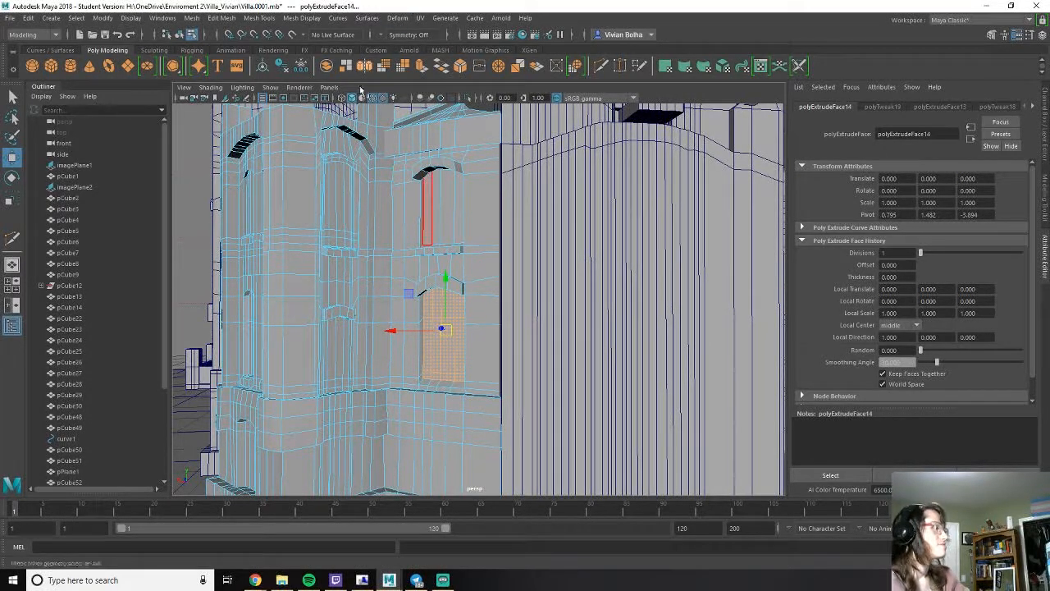
# - Compare the whole villa with its image planes and browse the reference photos in the Villa_Vivian folder, starting with 1757419_l.jpg
pyautogui.scroll(-5, 416, 275)
pyautogui.keyDown('alt'); pyautogui.moveTo(565, 237); pyautogui.dragTo(617, 264); pyautogui.keyUp('alt')
pyautogui.scroll(-8, 537, 236)
pyautogui.keyDown('alt'); pyautogui.moveTo(537, 236); pyautogui.dragTo(460, 214); pyautogui.keyUp('alt')
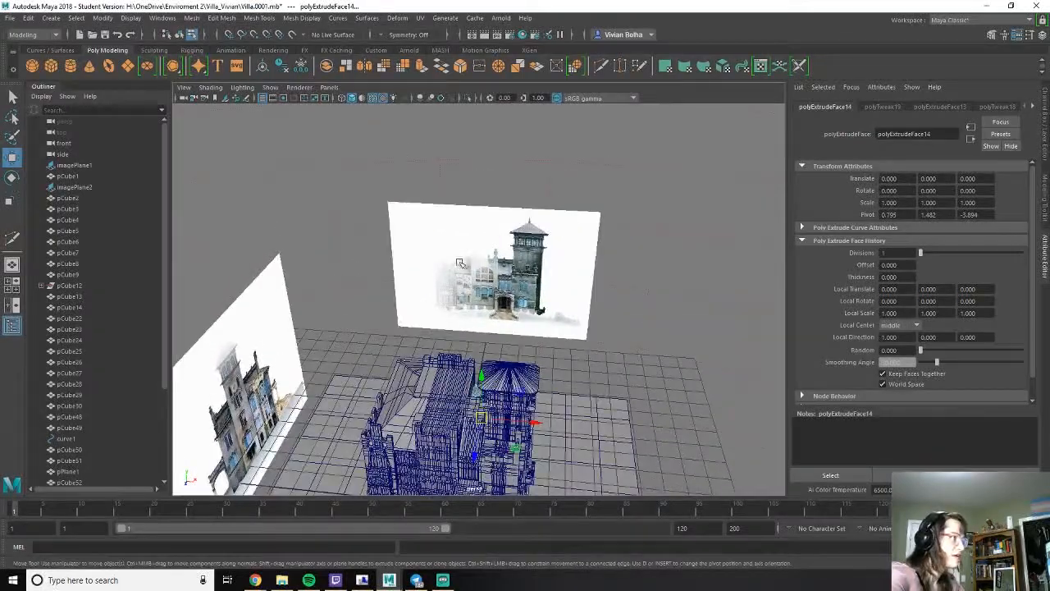
pyautogui.keyDown('alt'); pyautogui.moveTo(705, 361); pyautogui.dragTo(517, 374); pyautogui.keyUp('alt')
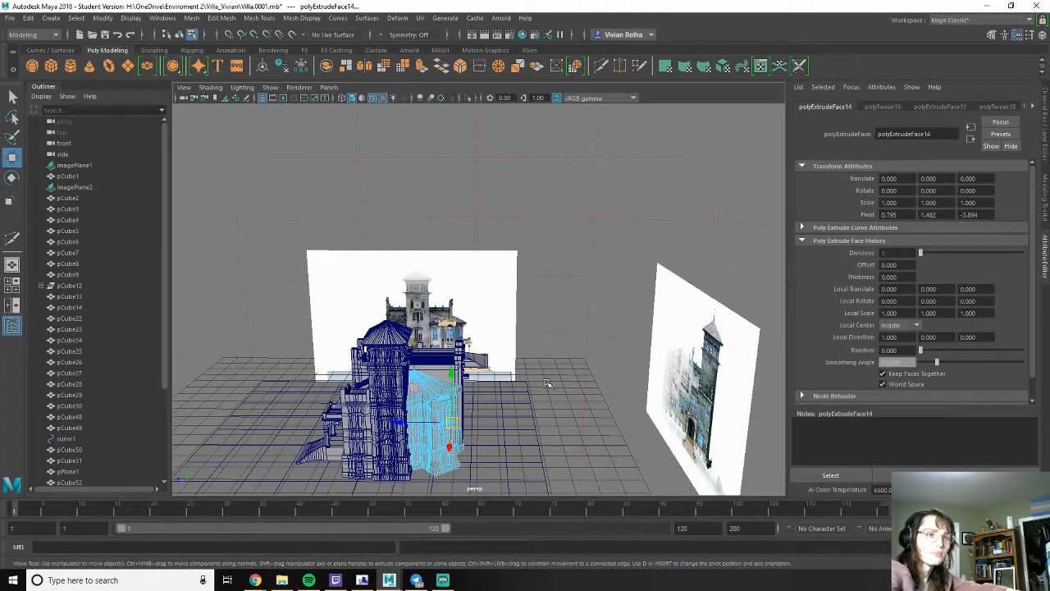
pyautogui.click(282, 580)
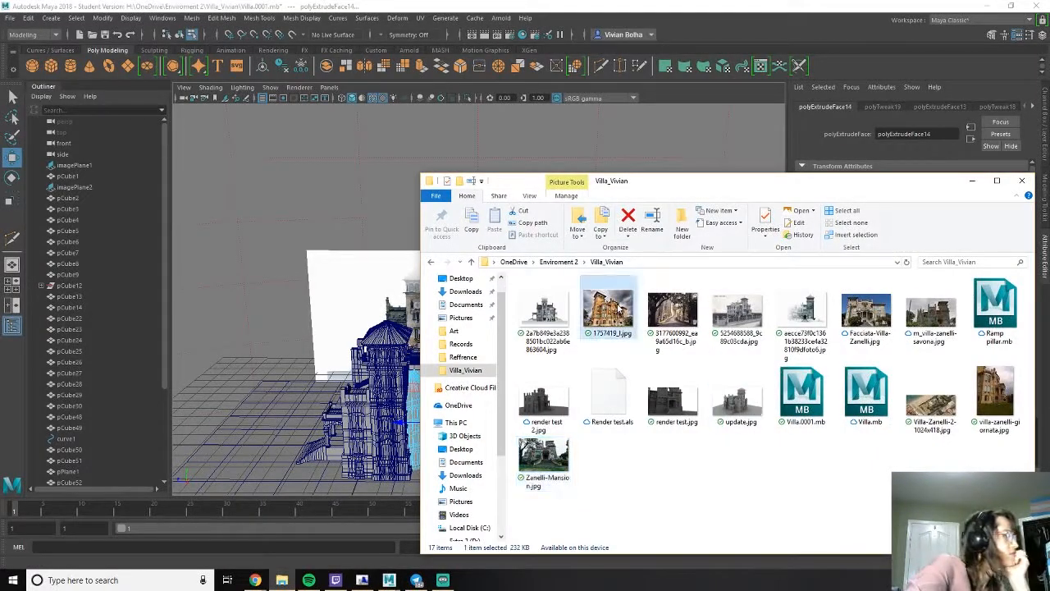
pyautogui.doubleClick(608, 310)
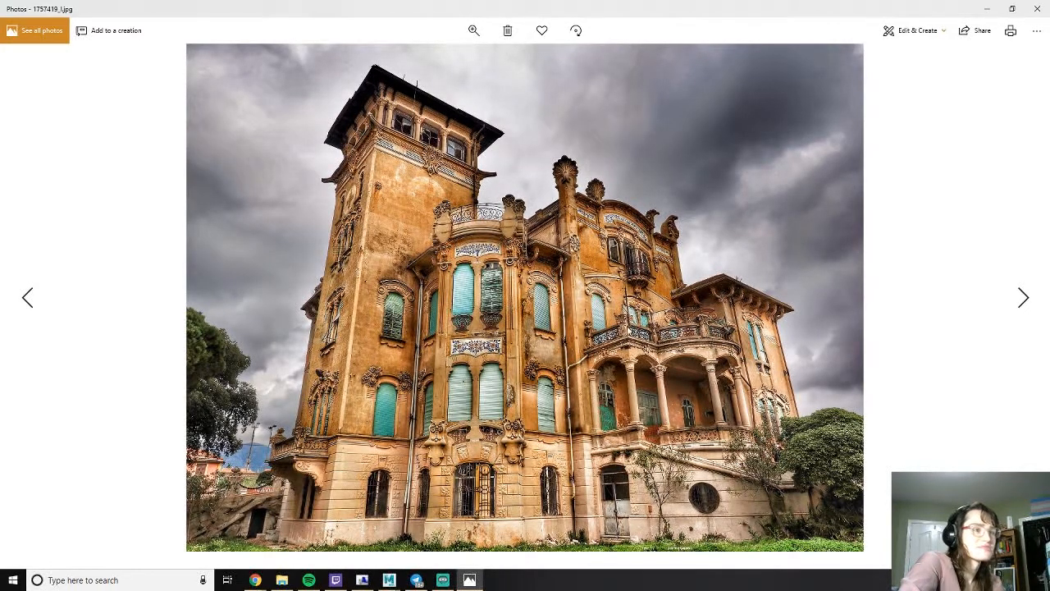
pyautogui.click(1017, 296)
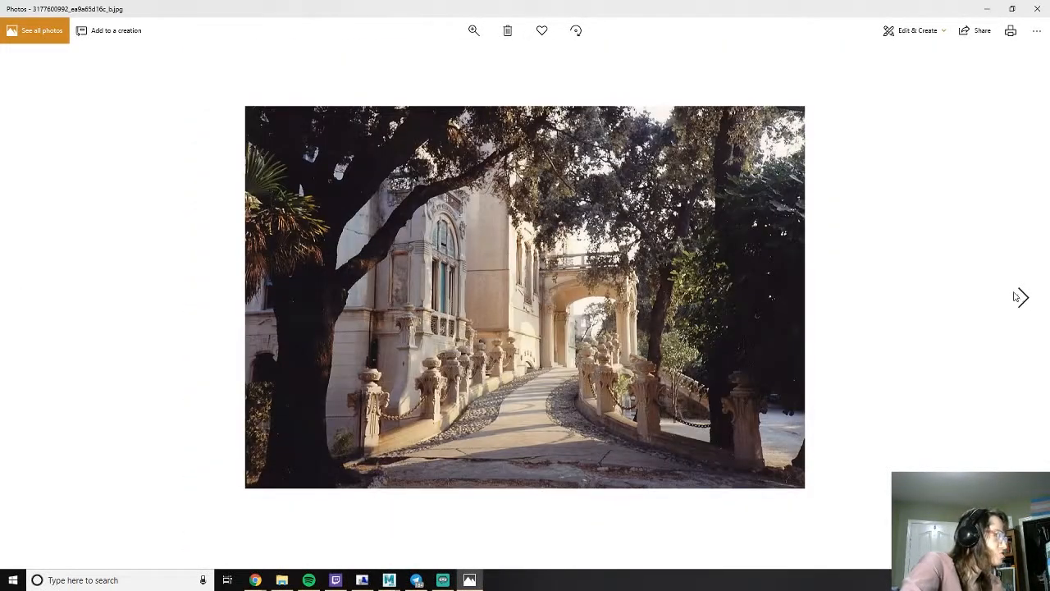
pyautogui.click(1015, 297)
pyautogui.click(1017, 297)
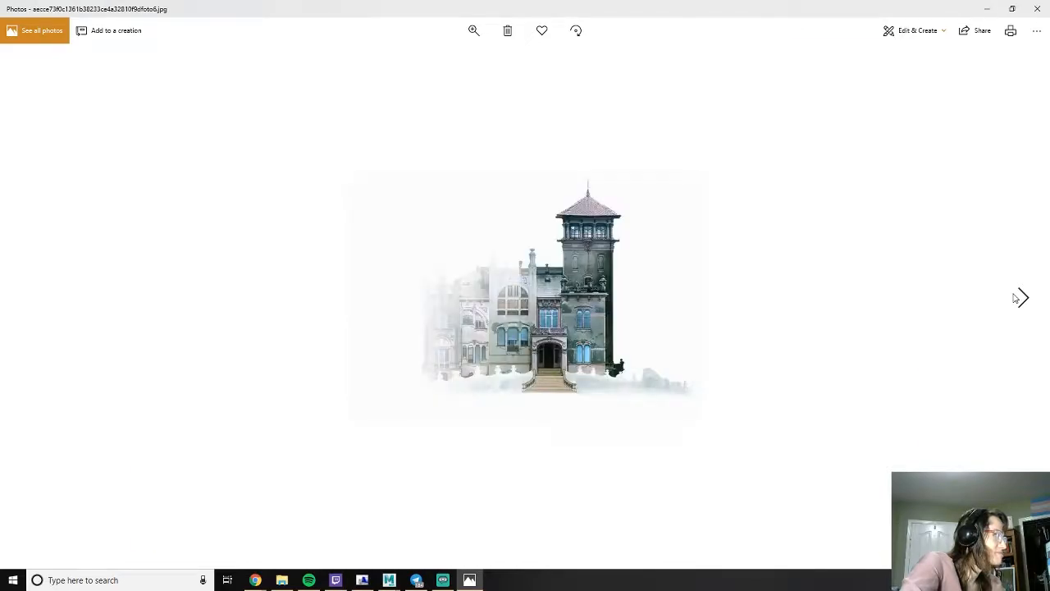
pyautogui.click(1015, 298)
pyautogui.click(1015, 298)
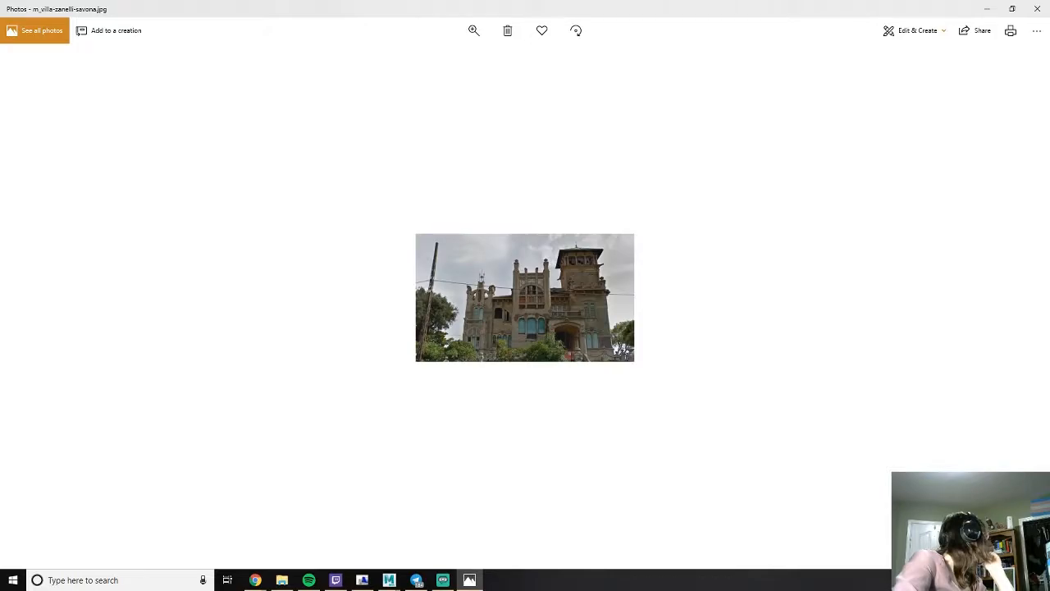
# - Check the villa's facade in the Google Maps 3D view, then close the reference photo and return to the Maya scene
pyautogui.hotkey('alt', 'Tab')
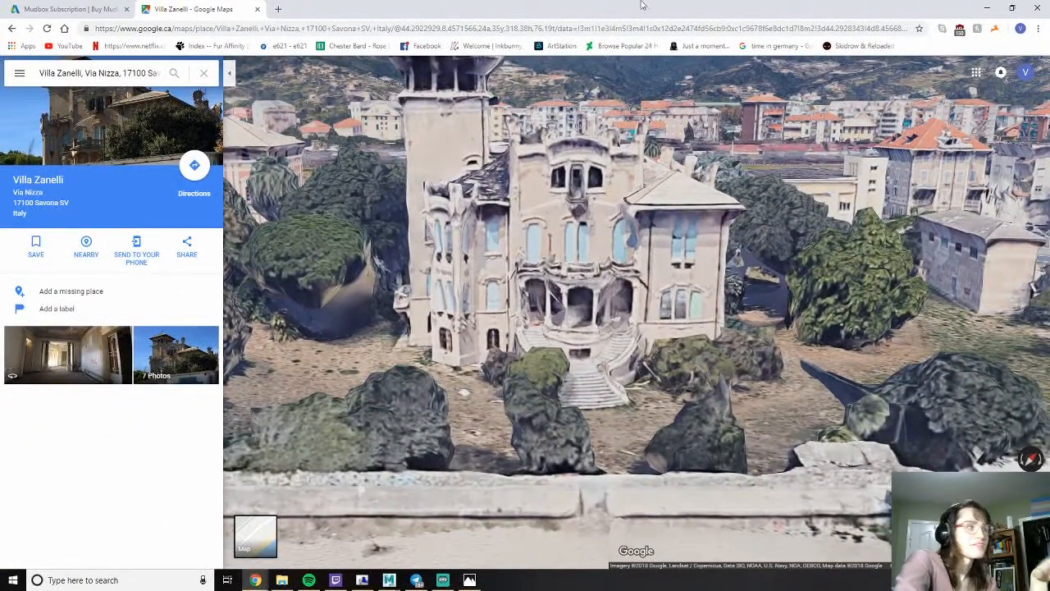
pyautogui.moveTo(719, 4); pyautogui.dragTo(0, 154)
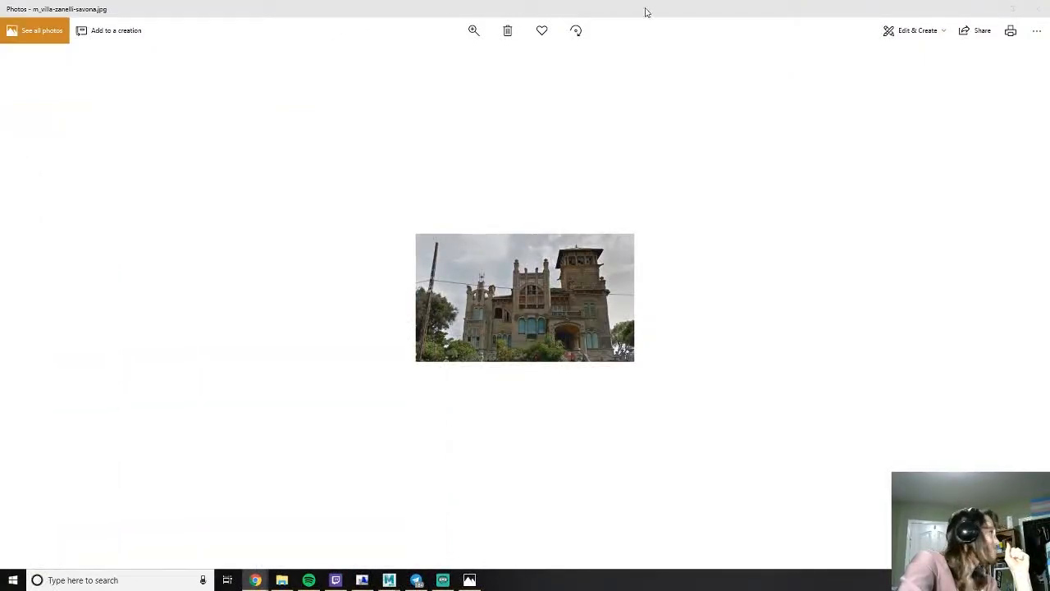
pyautogui.click(1035, 10)
pyautogui.click(970, 183)
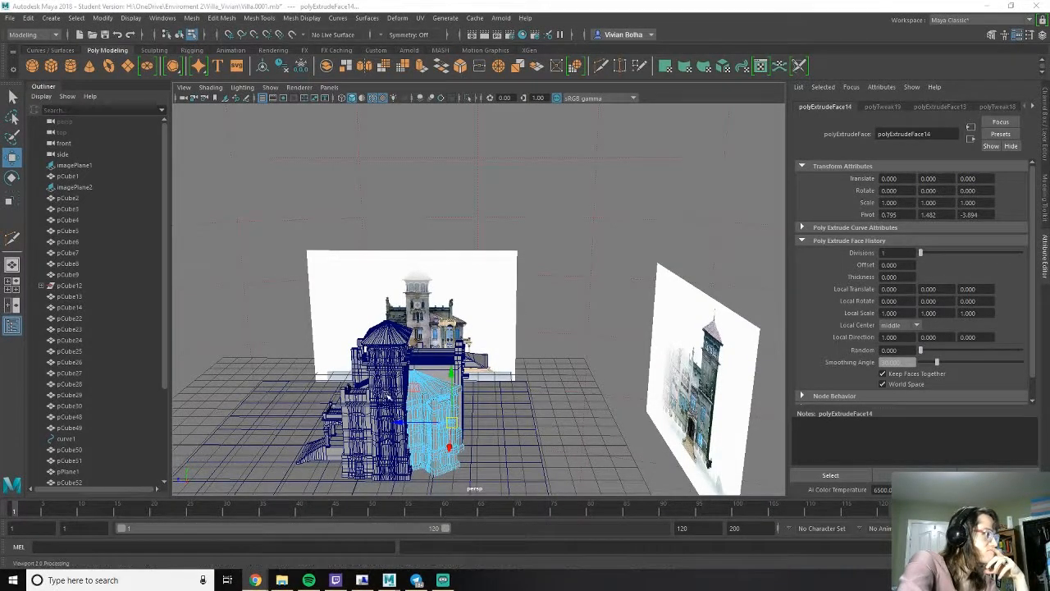
# - Leave component mode and examine the whole villa and its tower from several sides against both image planes
pyautogui.moveTo(418, 264); pyautogui.dragTo(504, 253, button='right')
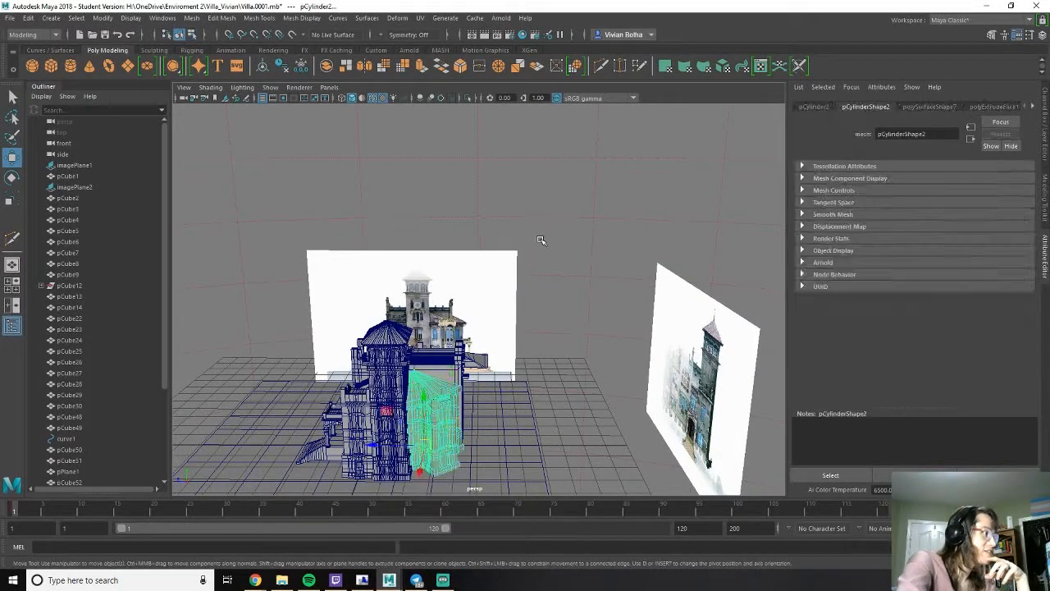
pyautogui.click(542, 241)
pyautogui.scroll(-2, 533, 276)
pyautogui.keyDown('alt'); pyautogui.moveTo(444, 331); pyautogui.dragTo(570, 318); pyautogui.keyUp('alt')
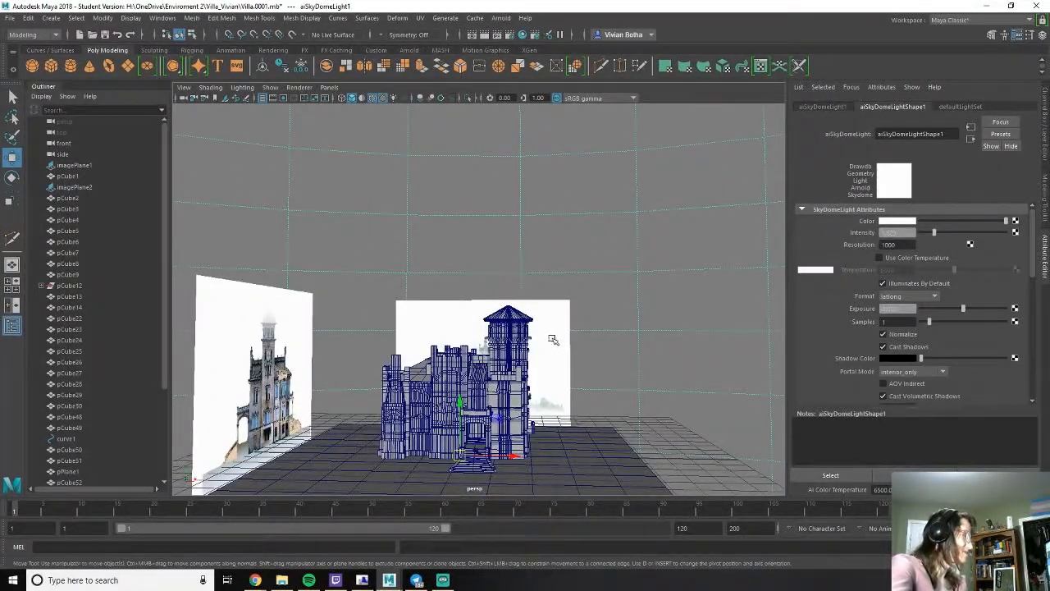
pyautogui.scroll(6, 555, 337)
pyautogui.scroll(-8, 525, 303)
pyautogui.keyDown('alt'); pyautogui.moveTo(525, 304); pyautogui.dragTo(433, 385); pyautogui.keyUp('alt')
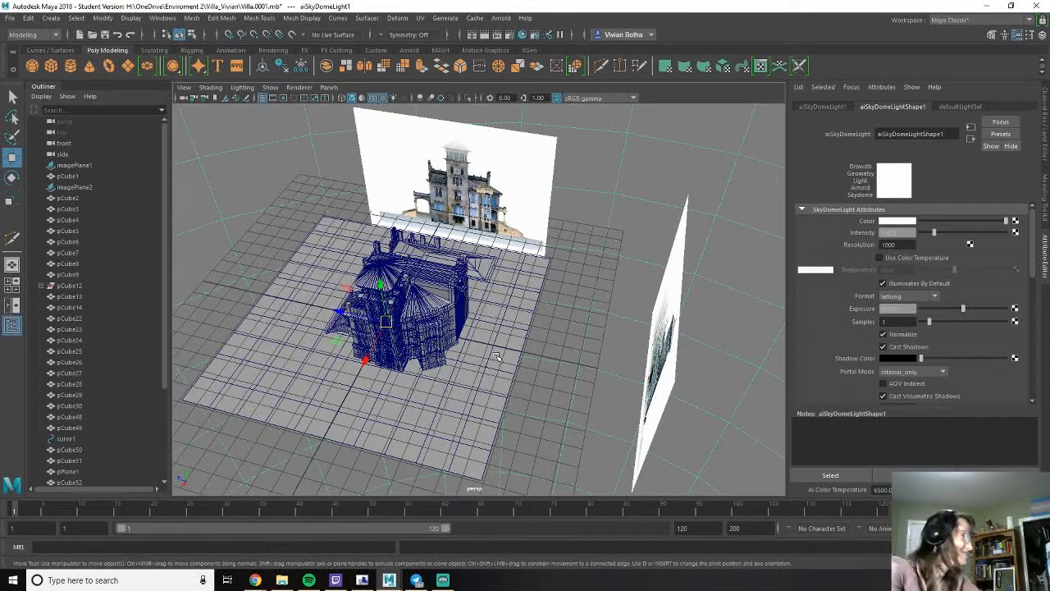
pyautogui.click(402, 266)
pyautogui.keyDown('alt'); pyautogui.moveTo(361, 290); pyautogui.dragTo(386, 221); pyautogui.keyUp('alt')
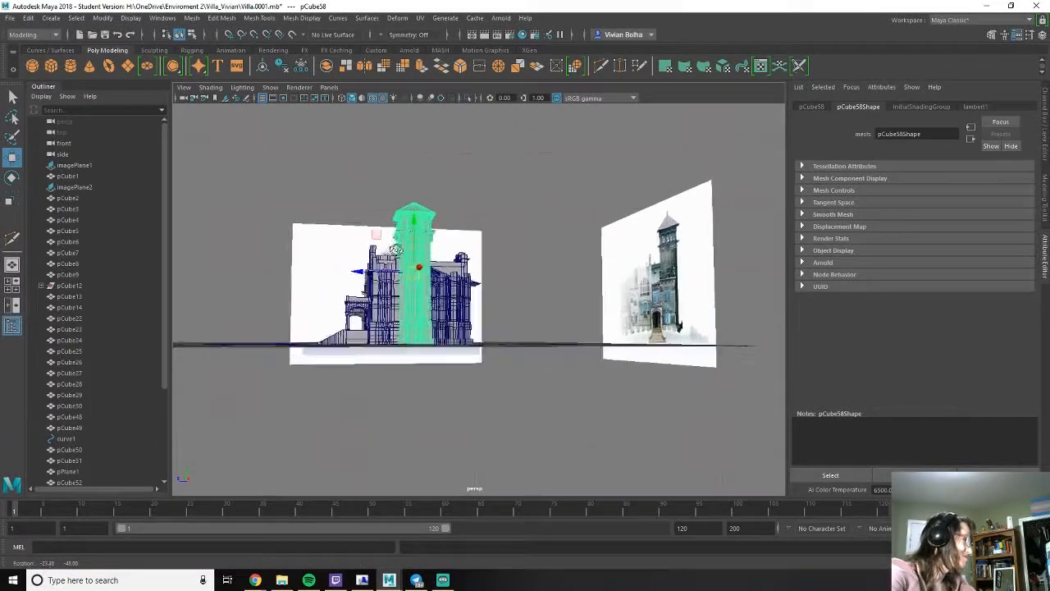
pyautogui.scroll(9, 385, 222)
pyautogui.keyDown('alt'); pyautogui.moveTo(365, 225); pyautogui.dragTo(576, 296, button='middle'); pyautogui.keyUp('alt')
pyautogui.keyDown('alt'); pyautogui.moveTo(576, 296); pyautogui.dragTo(499, 236, button='right'); pyautogui.keyUp('alt')
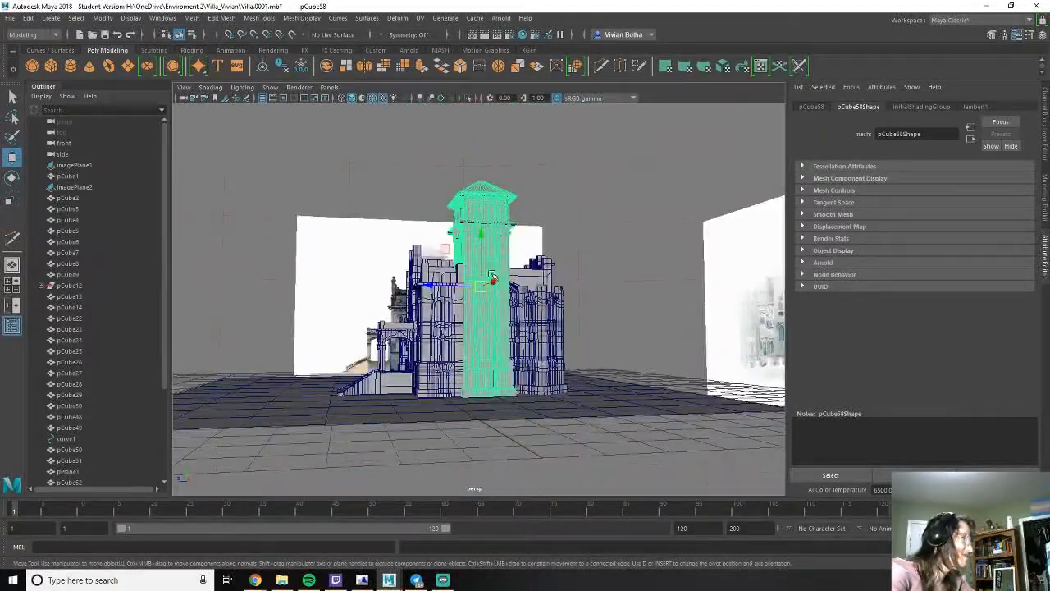
pyautogui.keyDown('alt'); pyautogui.moveTo(500, 236); pyautogui.dragTo(525, 298); pyautogui.keyUp('alt')
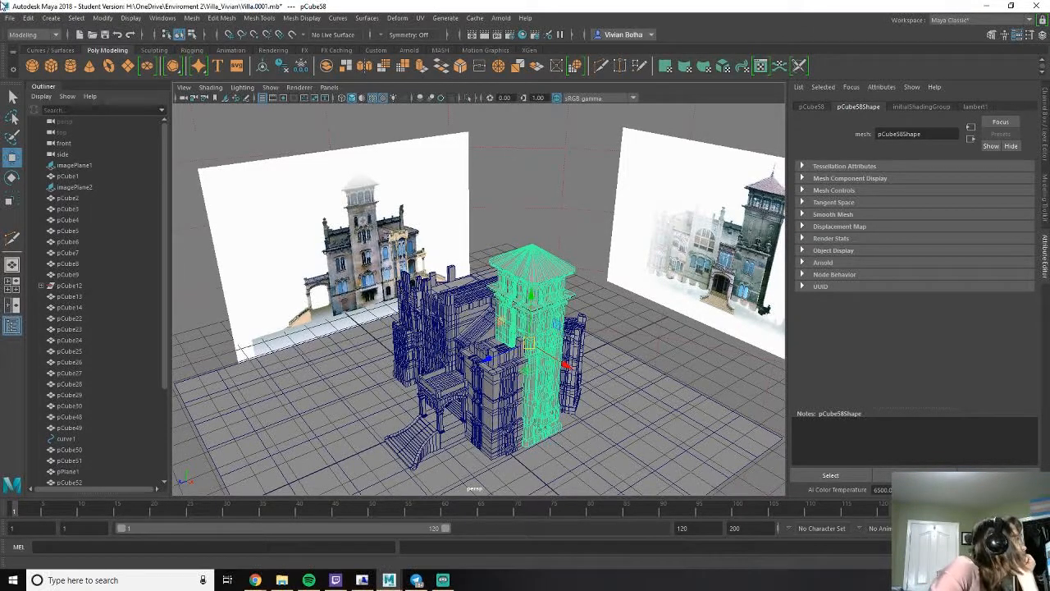
# - Turn on the Poly Count heads-up display and clear the tower selection
pyautogui.click(162, 18)
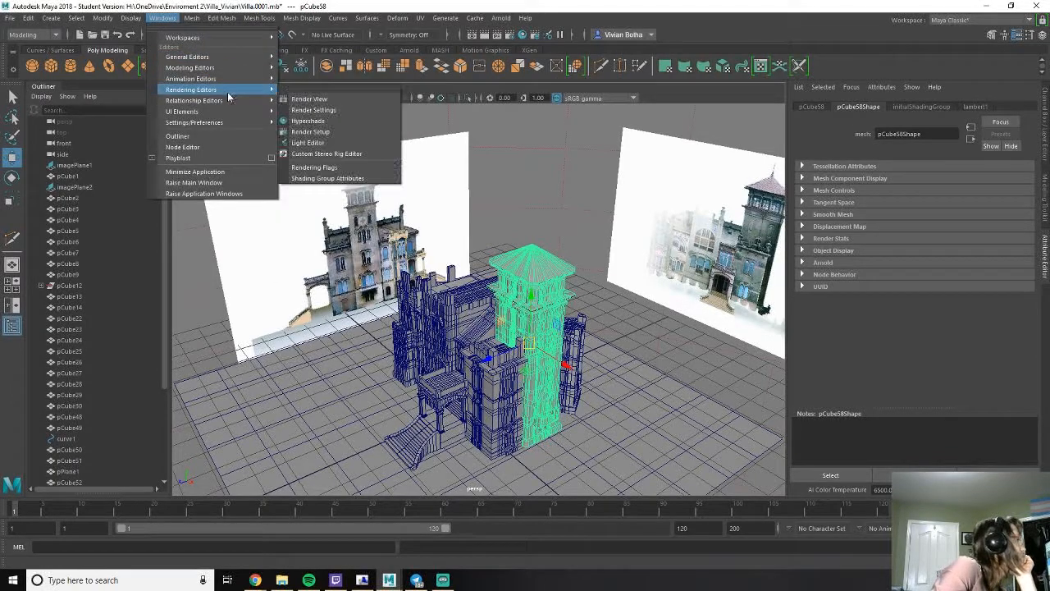
pyautogui.moveTo(227, 116)
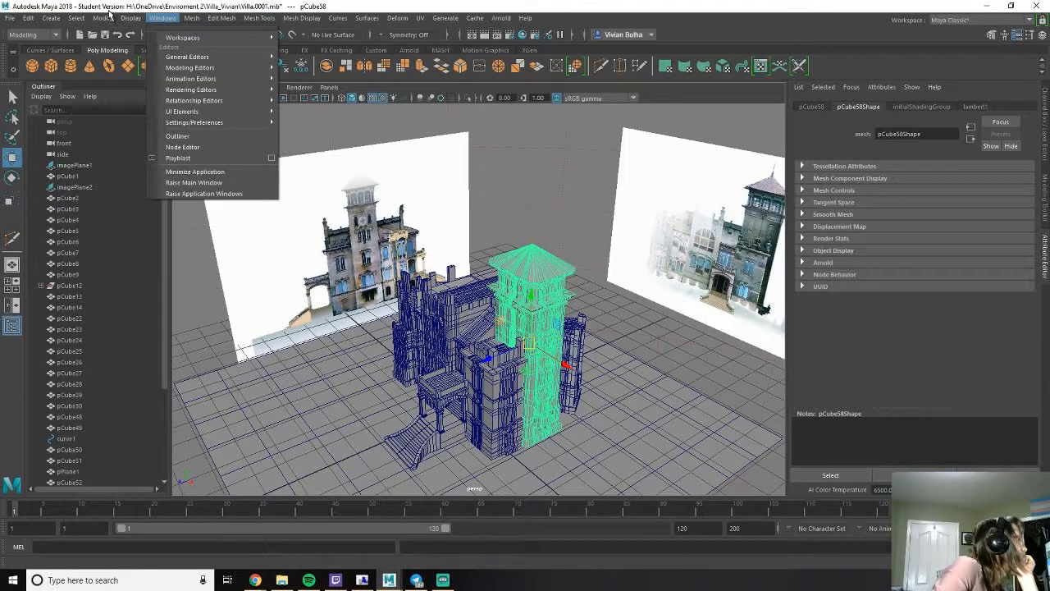
pyautogui.moveTo(130, 18)
pyautogui.moveTo(160, 86)
pyautogui.moveTo(304, 77)
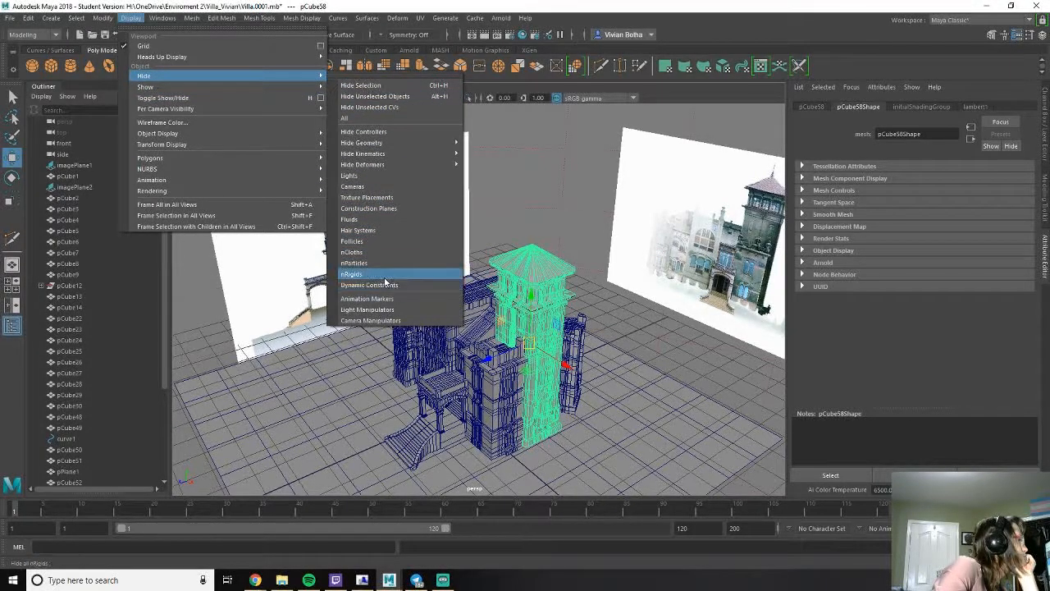
pyautogui.moveTo(303, 57)
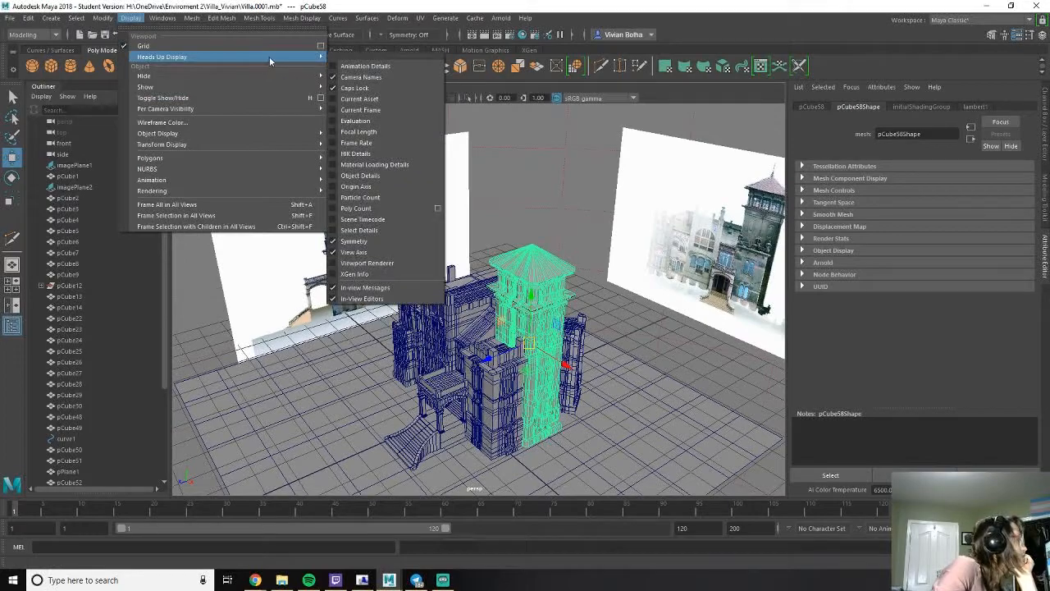
pyautogui.click(368, 208)
pyautogui.click(525, 179)
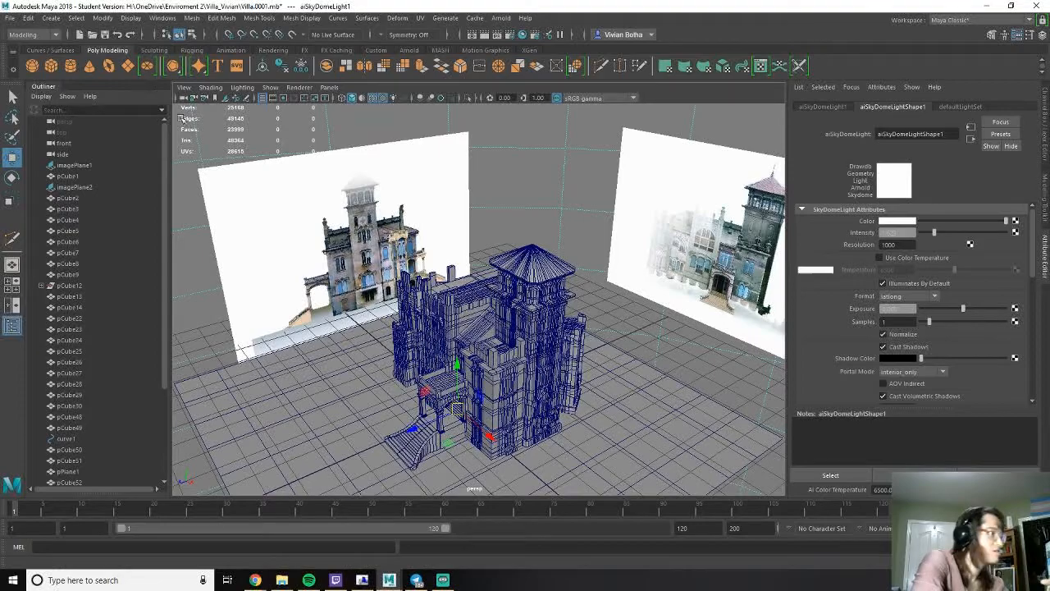
# - Select the ground plane beneath the villa and open the Modeling Toolkit
pyautogui.click(691, 436)
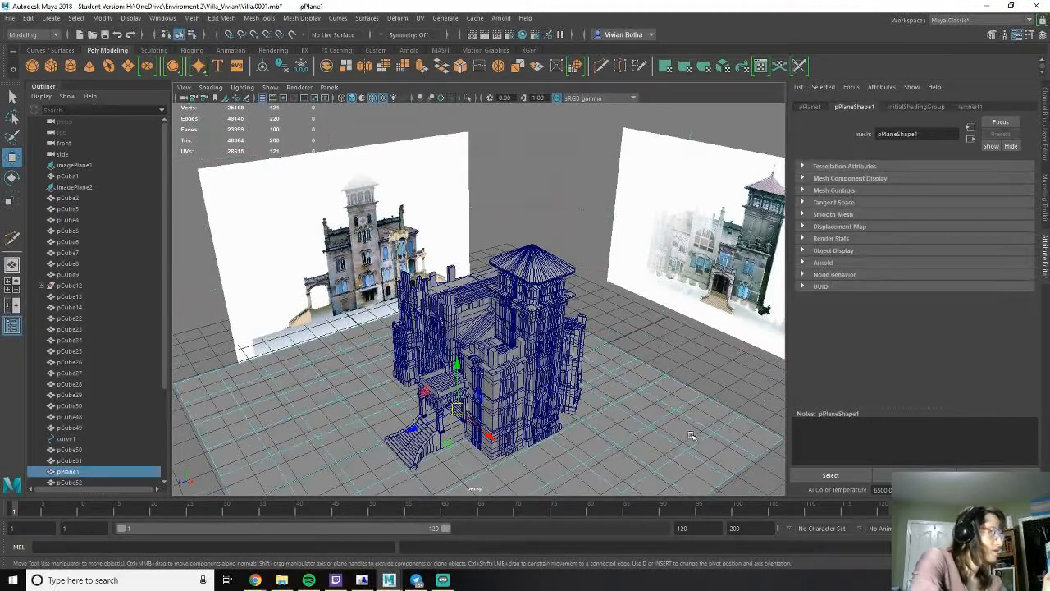
pyautogui.click(1045, 211)
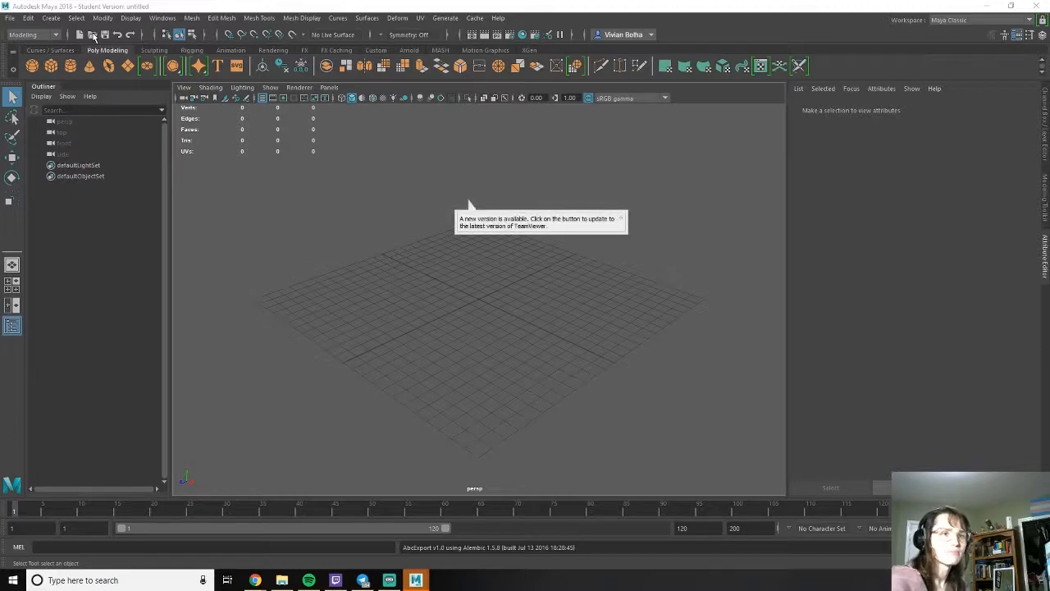
# - Dismiss the TeamViewer update notification and open the saved villa scene Villa.0001.mb from OneDrive's Enviroment 2 folder, discarding the untitled scene
pyautogui.click(621, 218)
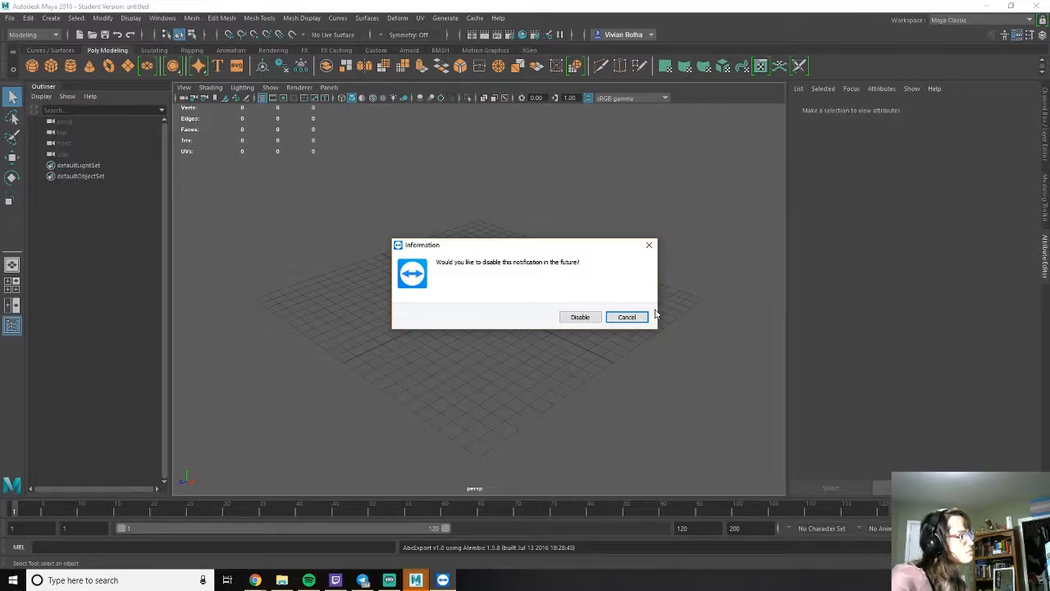
pyautogui.click(627, 318)
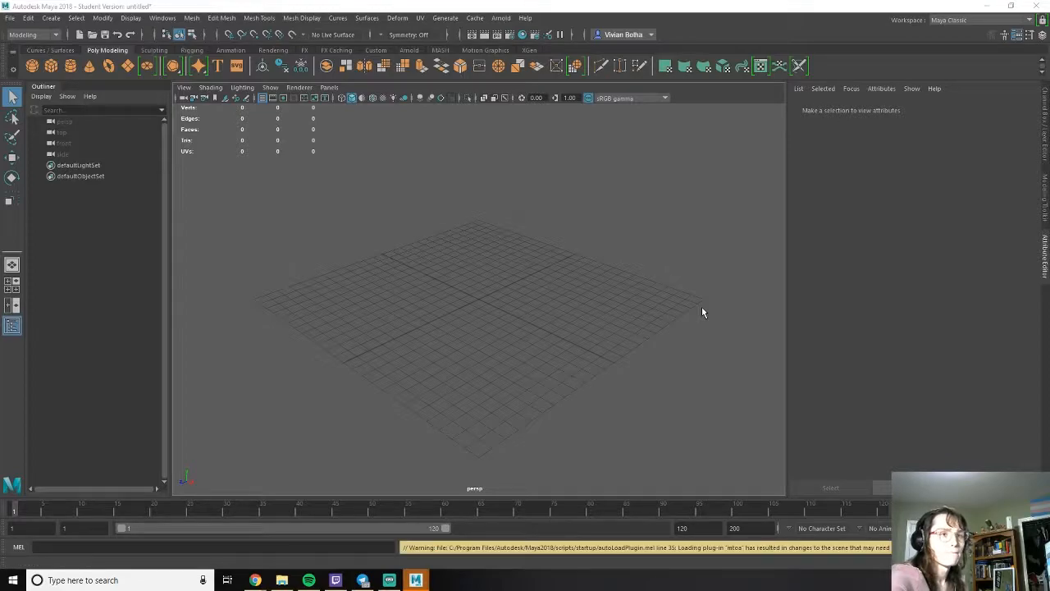
pyautogui.hotkey('ctrl', 'o')
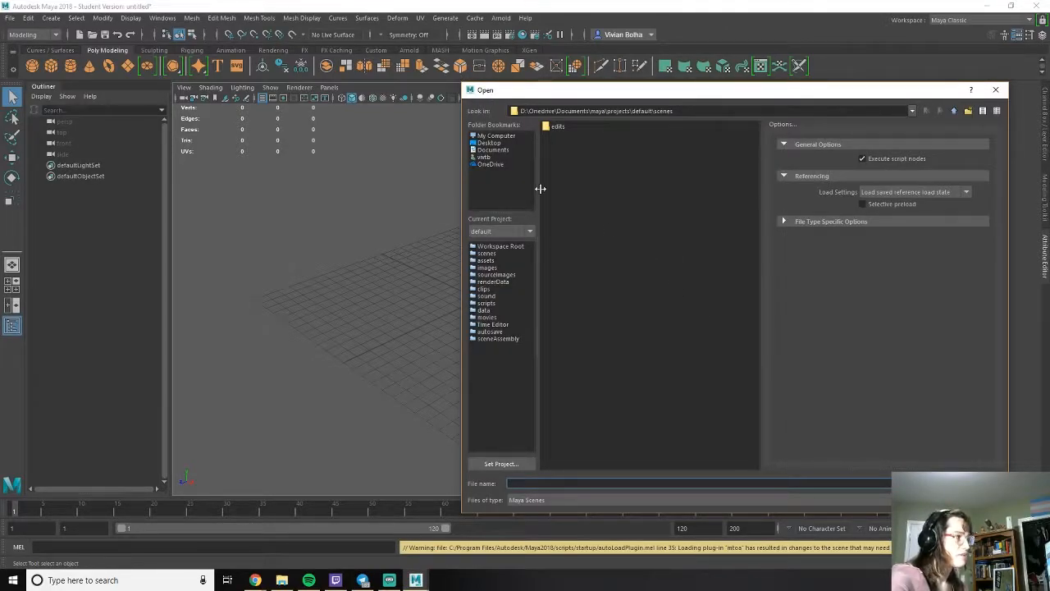
pyautogui.click(491, 164)
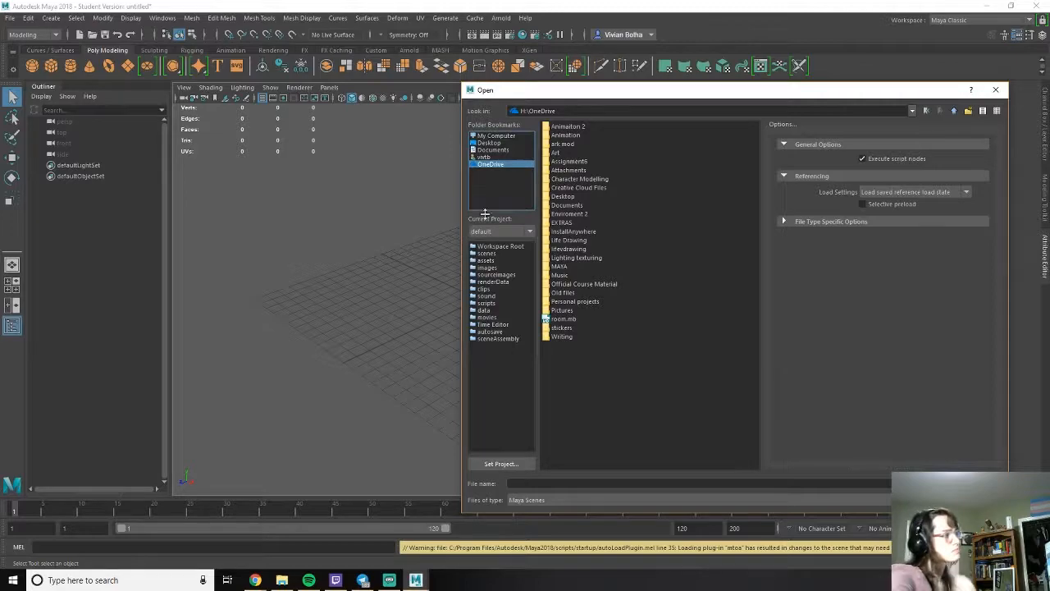
pyautogui.doubleClick(586, 213)
pyautogui.doubleClick(579, 153)
pyautogui.doubleClick(581, 135)
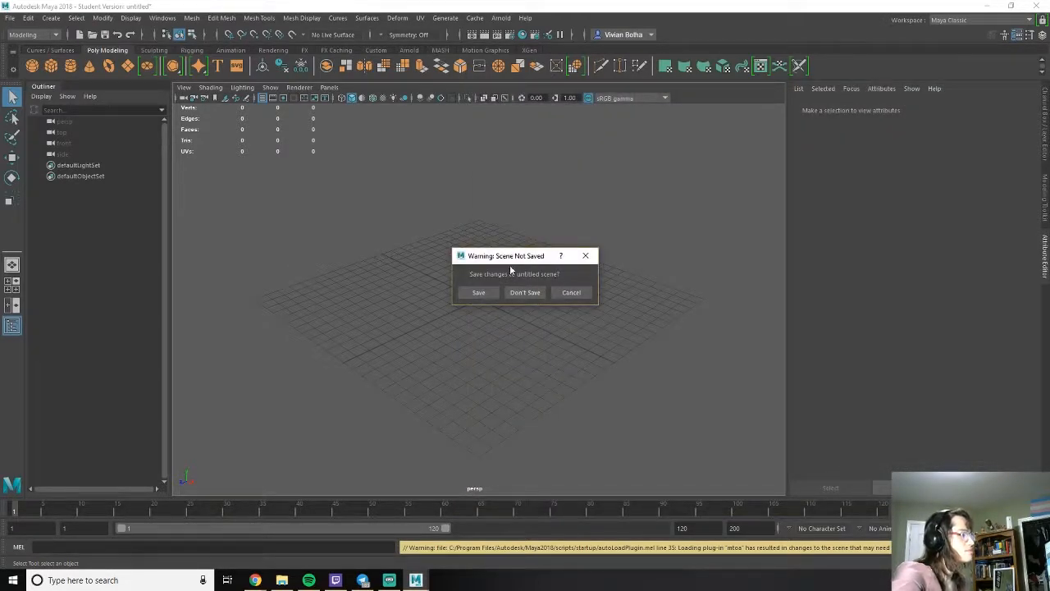
pyautogui.click(522, 293)
pyautogui.click(503, 299)
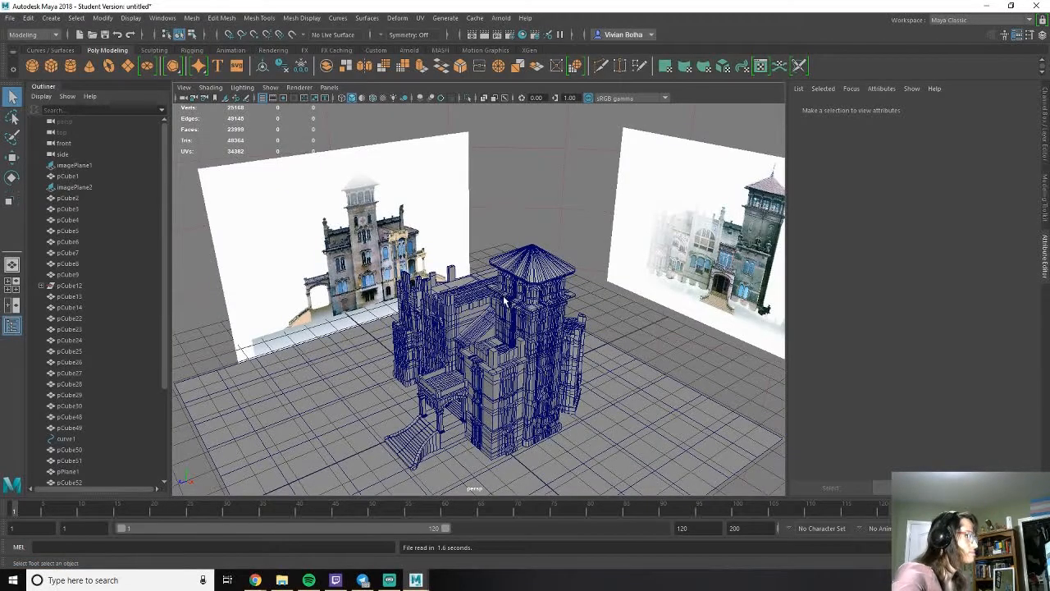
# - Turn off the wireframe overlay on shaded objects, then select and frame the crenellated facade wall beside the turret
pyautogui.keyDown('alt'); pyautogui.moveTo(611, 354); pyautogui.dragTo(683, 329); pyautogui.keyUp('alt')
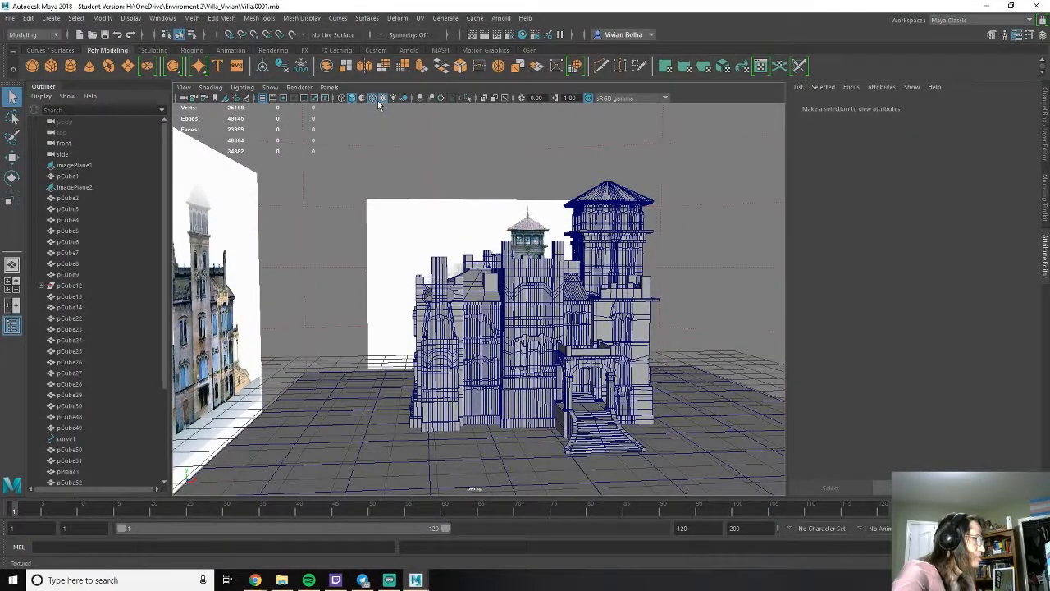
pyautogui.click(375, 99)
pyautogui.moveTo(672, 236)
pyautogui.keyDown('alt'); pyautogui.mouseDown()
pyautogui.moveTo(537, 259)
pyautogui.moveTo(589, 294)
pyautogui.moveTo(470, 289)
pyautogui.moveTo(488, 296)
pyautogui.moveTo(565, 226)
pyautogui.moveTo(511, 244)
pyautogui.mouseUp(); pyautogui.keyUp('alt')
pyautogui.click(427, 236)
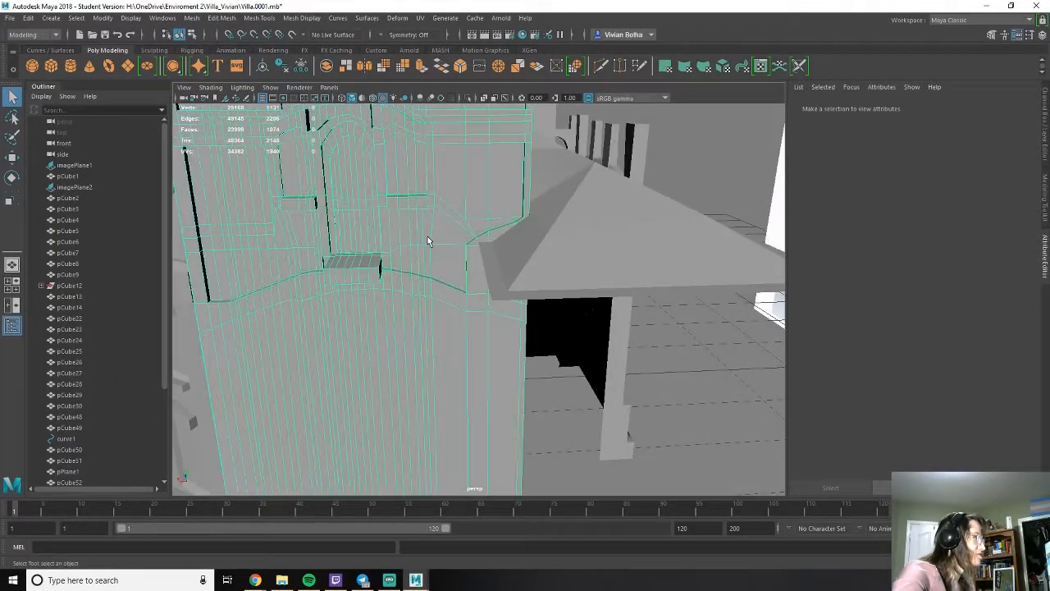
pyautogui.press('f')
pyautogui.keyDown('alt'); pyautogui.moveTo(379, 267); pyautogui.dragTo(474, 275); pyautogui.keyUp('alt')
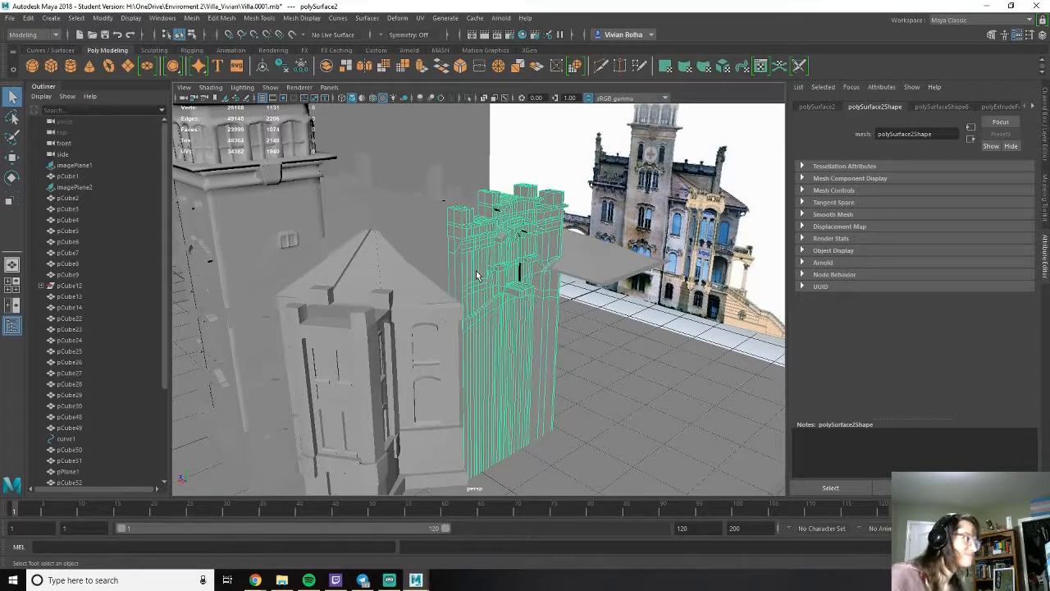
pyautogui.keyDown('alt'); pyautogui.moveTo(554, 260); pyautogui.dragTo(581, 279); pyautogui.keyUp('alt')
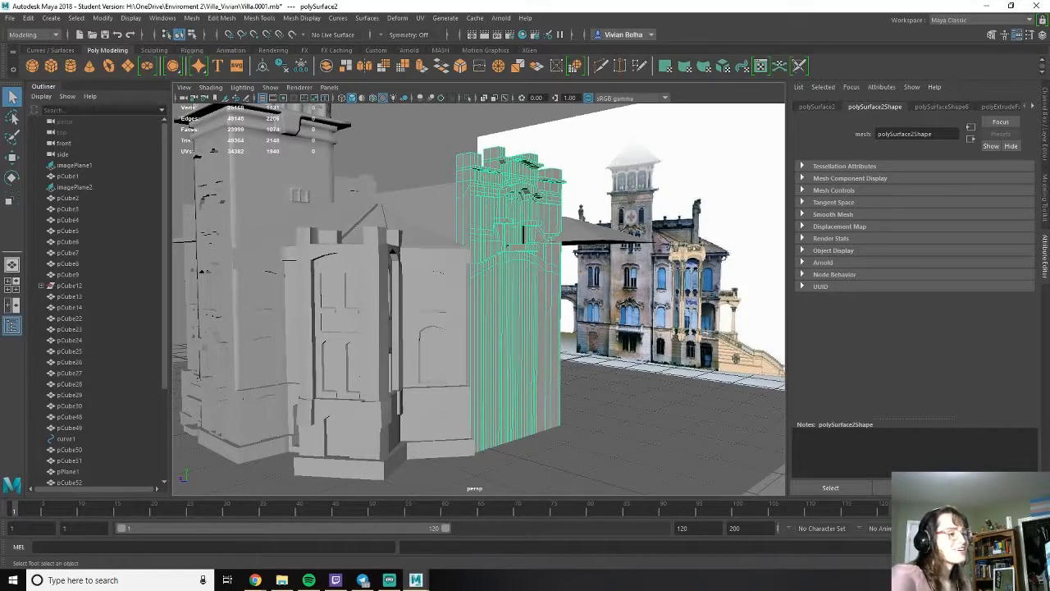
# - Check the song playing in Spotify, then minimise it and return to the Maya scene
pyautogui.moveTo(1049, 69); pyautogui.dragTo(497, 68)
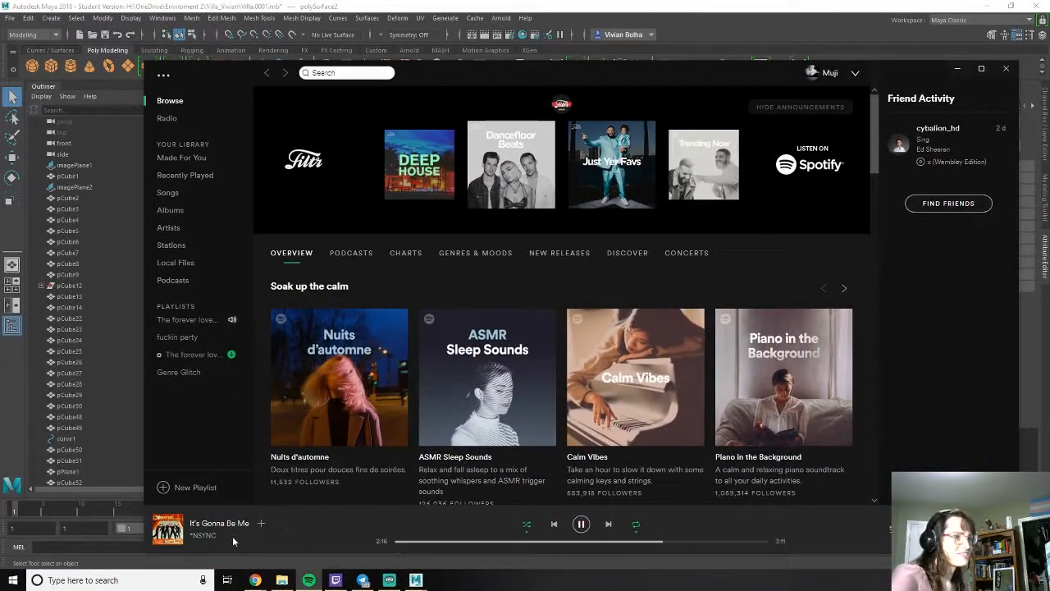
pyautogui.click(956, 69)
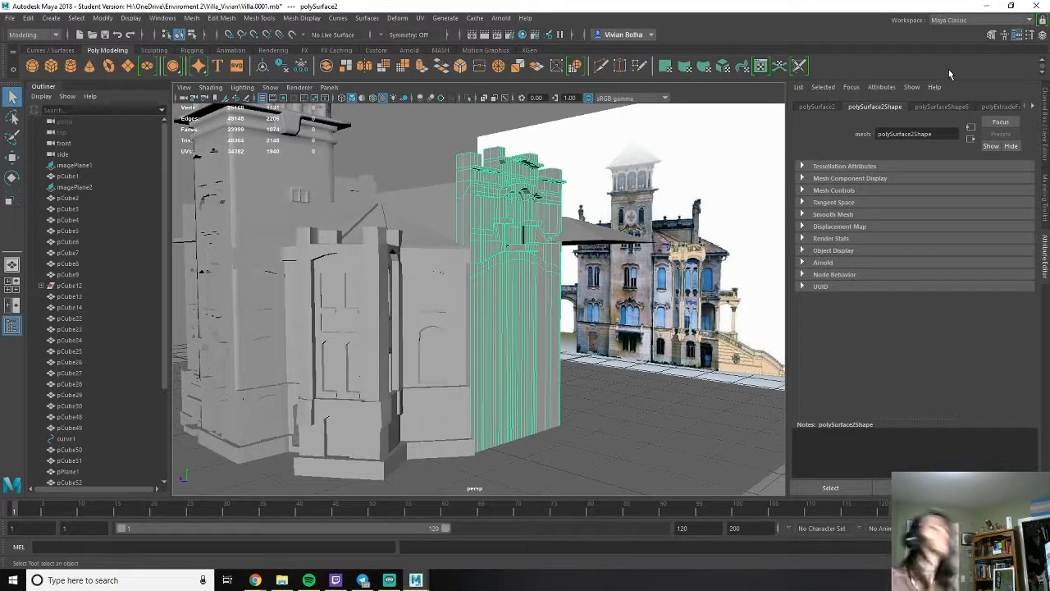
# - Turn on the resolution gate and frame the whole villa inside it from the tower and turret side
pyautogui.keyDown('alt'); pyautogui.moveTo(657, 328); pyautogui.dragTo(431, 293); pyautogui.keyUp('alt')
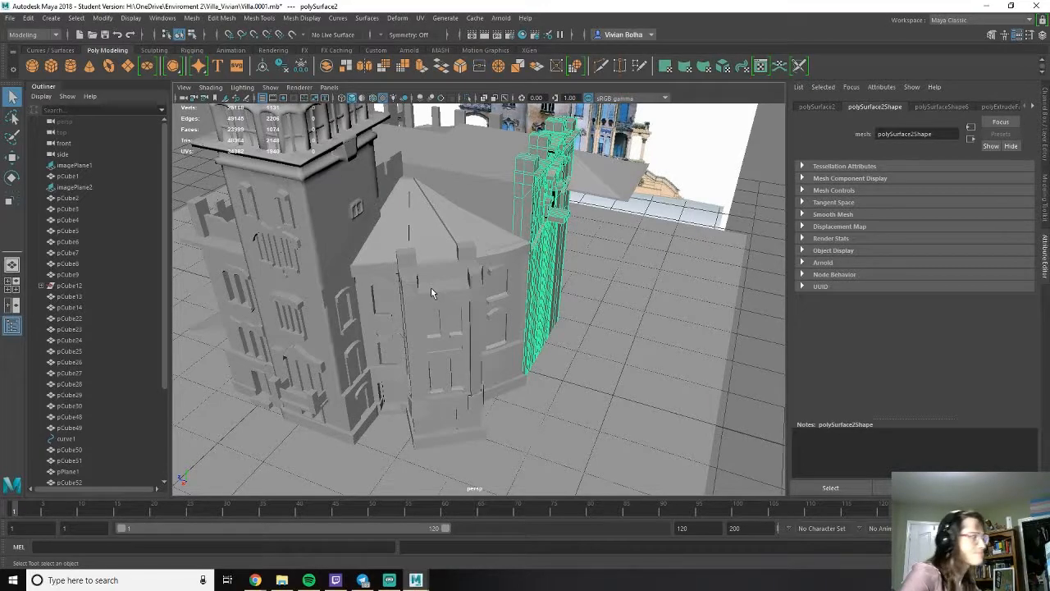
pyautogui.keyDown('alt'); pyautogui.moveTo(477, 302); pyautogui.dragTo(314, 349); pyautogui.keyUp('alt')
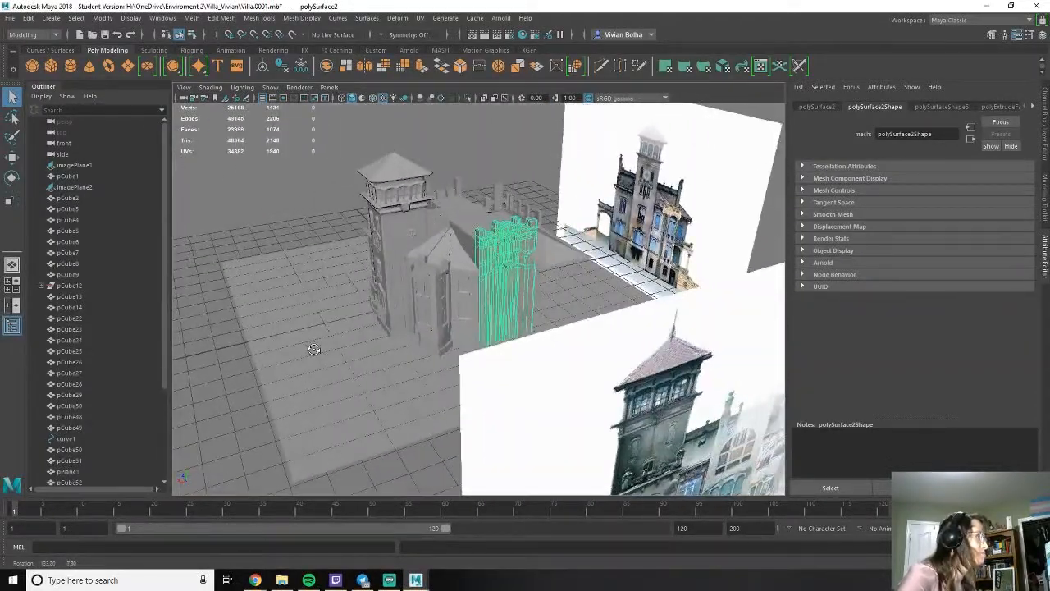
pyautogui.scroll(8, 399, 343)
pyautogui.scroll(-4, 414, 321)
pyautogui.keyDown('alt'); pyautogui.moveTo(414, 319); pyautogui.dragTo(347, 319); pyautogui.keyUp('alt')
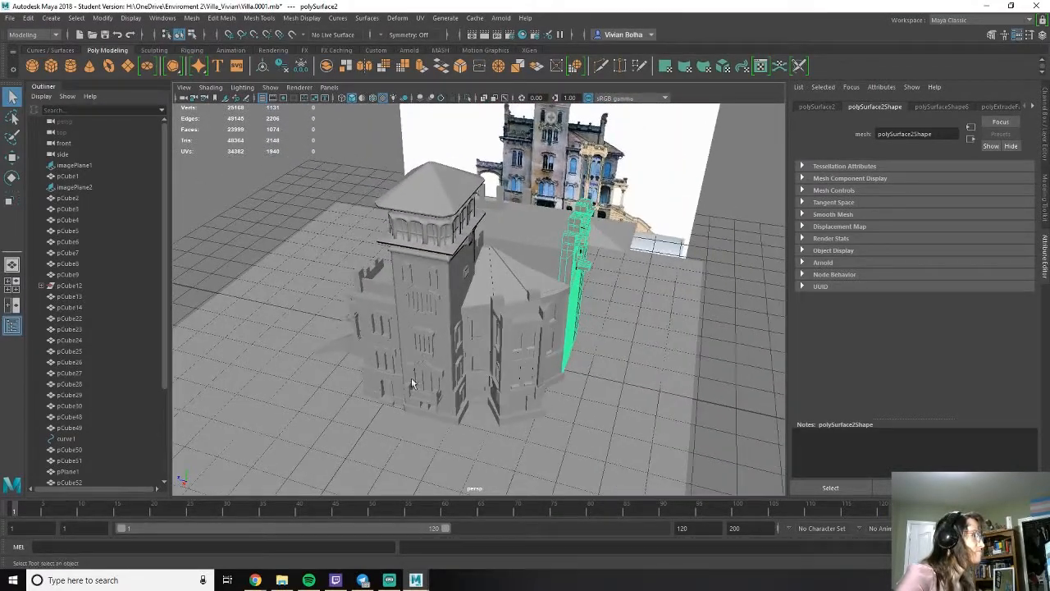
pyautogui.click(286, 97)
pyautogui.keyDown('alt'); pyautogui.moveTo(439, 252); pyautogui.dragTo(460, 256); pyautogui.keyUp('alt')
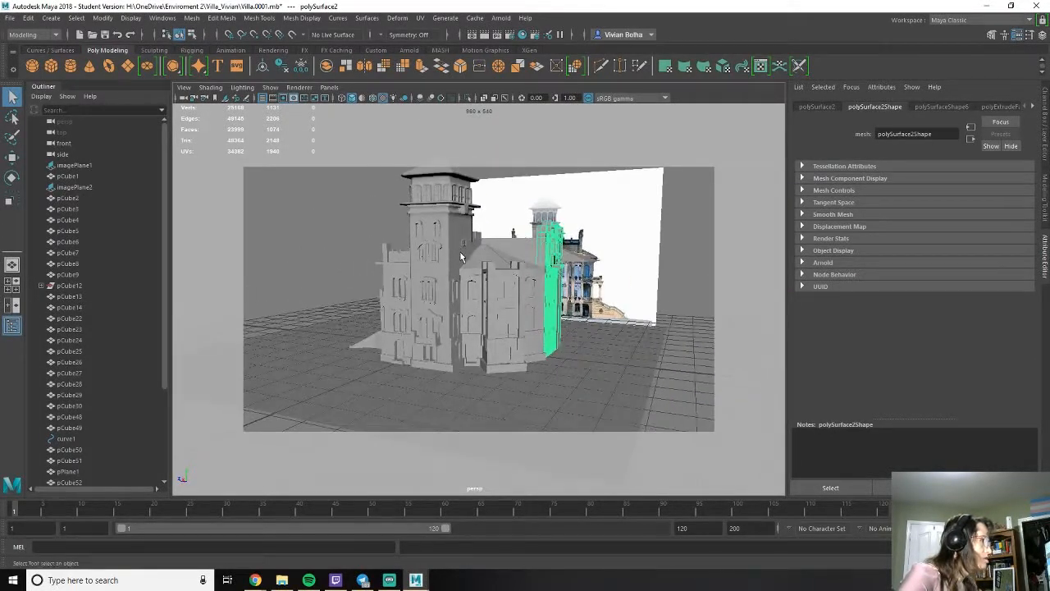
pyautogui.scroll(1, 464, 259)
pyautogui.scroll(-1, 535, 284)
pyautogui.keyDown('alt'); pyautogui.moveTo(501, 276); pyautogui.dragTo(487, 290, button='middle'); pyautogui.keyUp('alt')
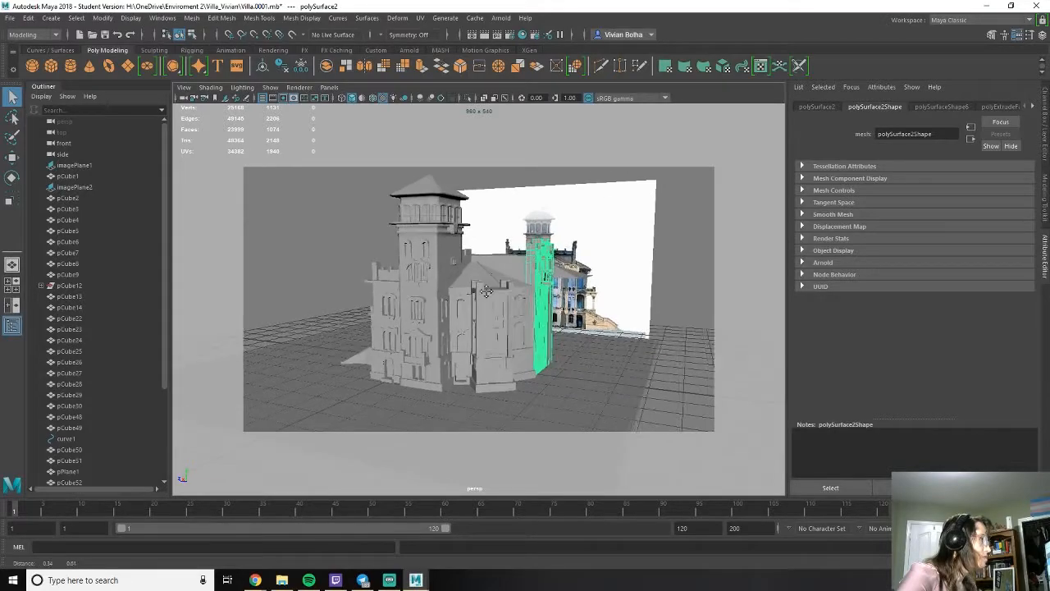
# - Select the sky dome light, render the current frame of the villa with Arnold, and close the render view
pyautogui.click(667, 362)
pyautogui.keyDown('alt'); pyautogui.moveTo(667, 362); pyautogui.dragTo(575, 337); pyautogui.keyUp('alt')
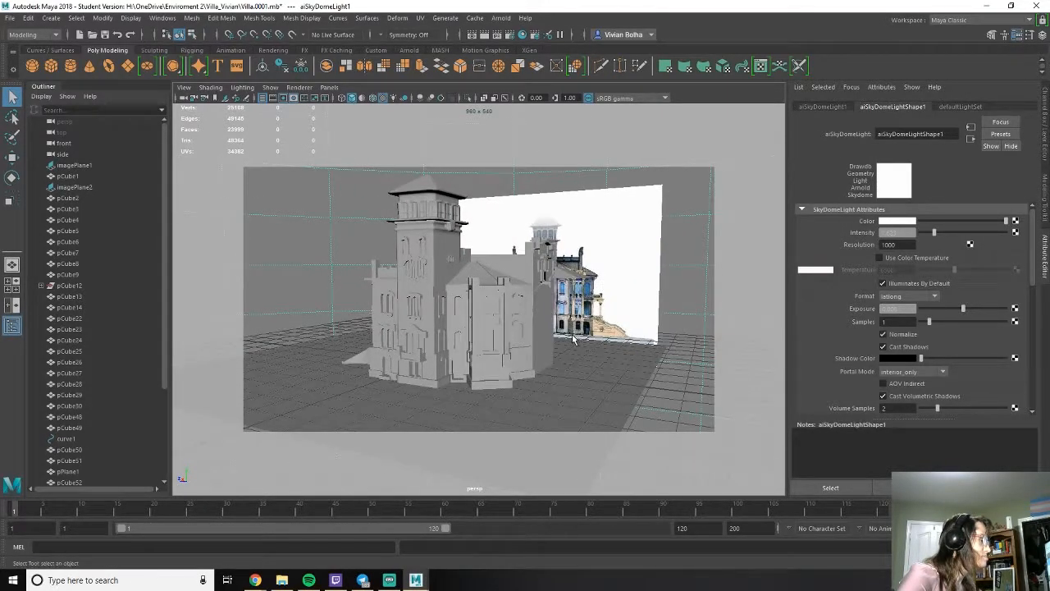
pyautogui.click(487, 37)
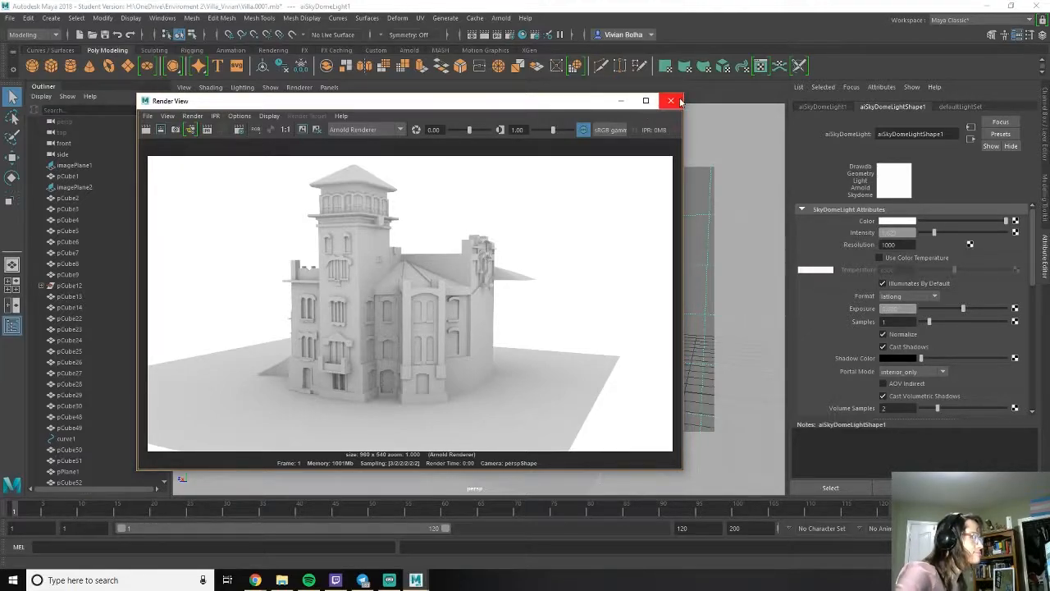
pyautogui.click(670, 100)
# - Select the vertices along the arch of the turret base's front window and raise them slightly
pyautogui.keyDown('alt'); pyautogui.moveTo(466, 259); pyautogui.dragTo(507, 309); pyautogui.keyUp('alt')
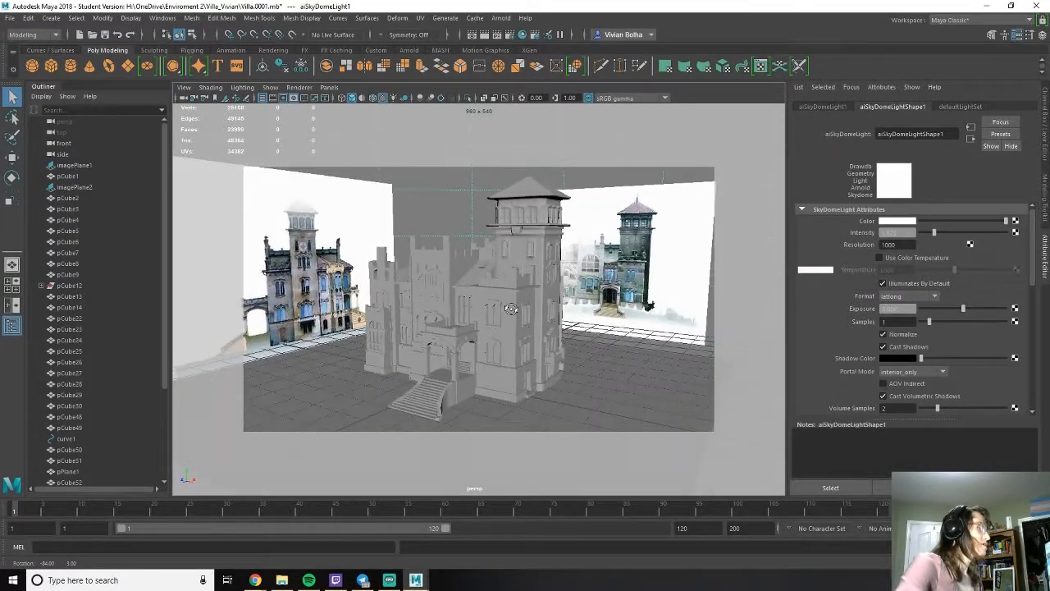
pyautogui.keyDown('alt'); pyautogui.moveTo(484, 190); pyautogui.dragTo(318, 220); pyautogui.keyUp('alt')
pyautogui.keyDown('alt'); pyautogui.moveTo(344, 256); pyautogui.dragTo(471, 321, button='right'); pyautogui.keyUp('alt')
pyautogui.keyDown('alt'); pyautogui.moveTo(474, 320); pyautogui.dragTo(472, 168, button='middle'); pyautogui.keyUp('alt')
pyautogui.keyDown('alt'); pyautogui.moveTo(451, 238); pyautogui.dragTo(467, 288, button='right'); pyautogui.keyUp('alt')
pyautogui.keyDown('alt'); pyautogui.moveTo(476, 348); pyautogui.dragTo(502, 317); pyautogui.keyUp('alt')
pyautogui.click(485, 335)
pyautogui.moveTo(461, 268); pyautogui.dragTo(424, 272, button='right')
pyautogui.moveTo(417, 270); pyautogui.dragTo(474, 273)
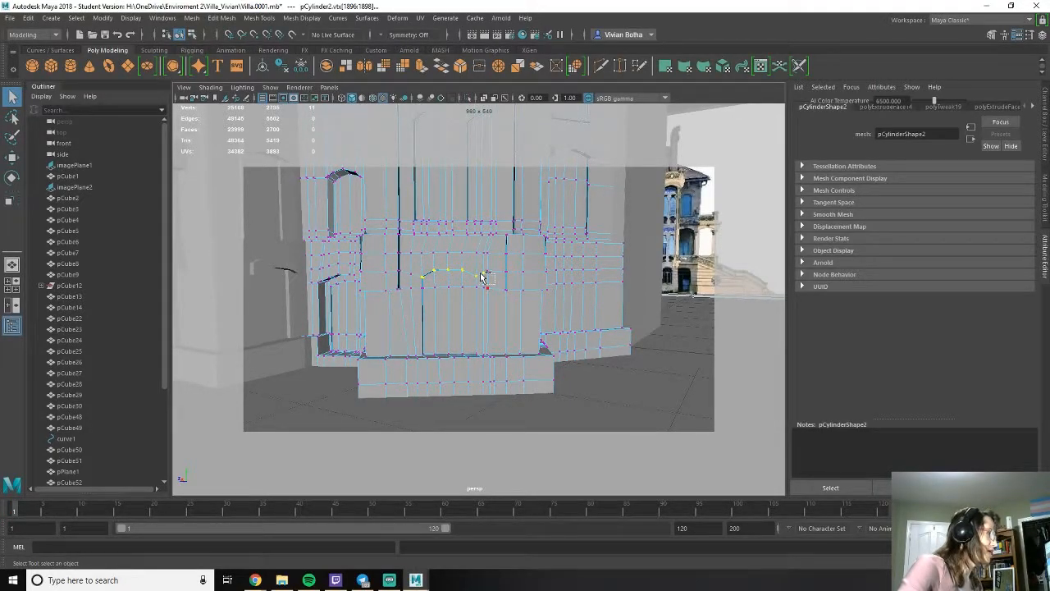
pyautogui.press('w')
pyautogui.moveTo(451, 235); pyautogui.dragTo(451, 224)
pyautogui.keyDown('alt'); pyautogui.moveTo(495, 292); pyautogui.dragTo(464, 321); pyautogui.keyUp('alt')
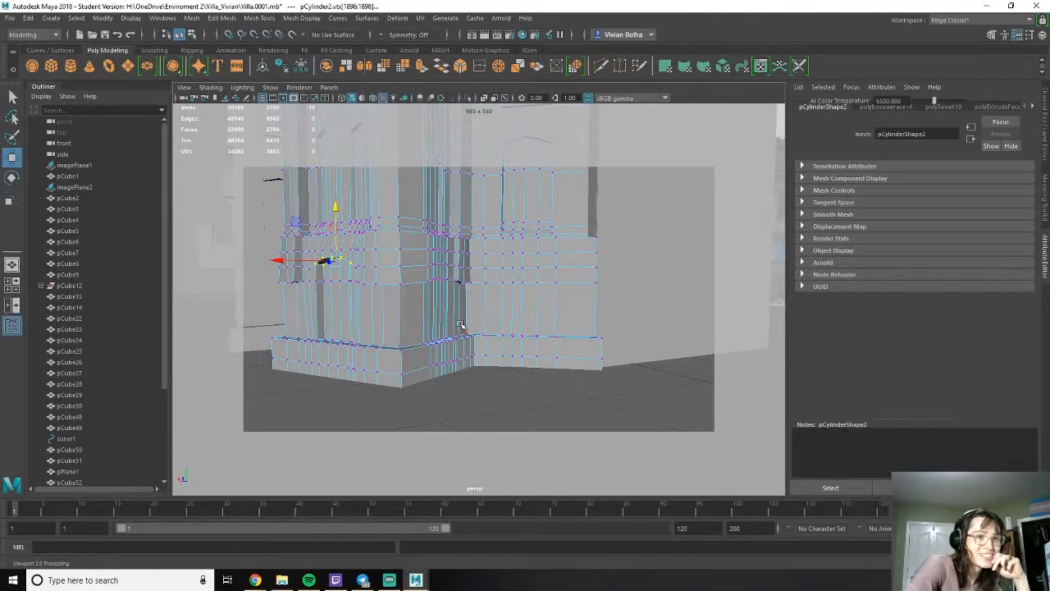
pyautogui.scroll(5, 533, 191)
pyautogui.keyDown('alt'); pyautogui.moveTo(538, 261); pyautogui.dragTo(451, 302); pyautogui.keyUp('alt')
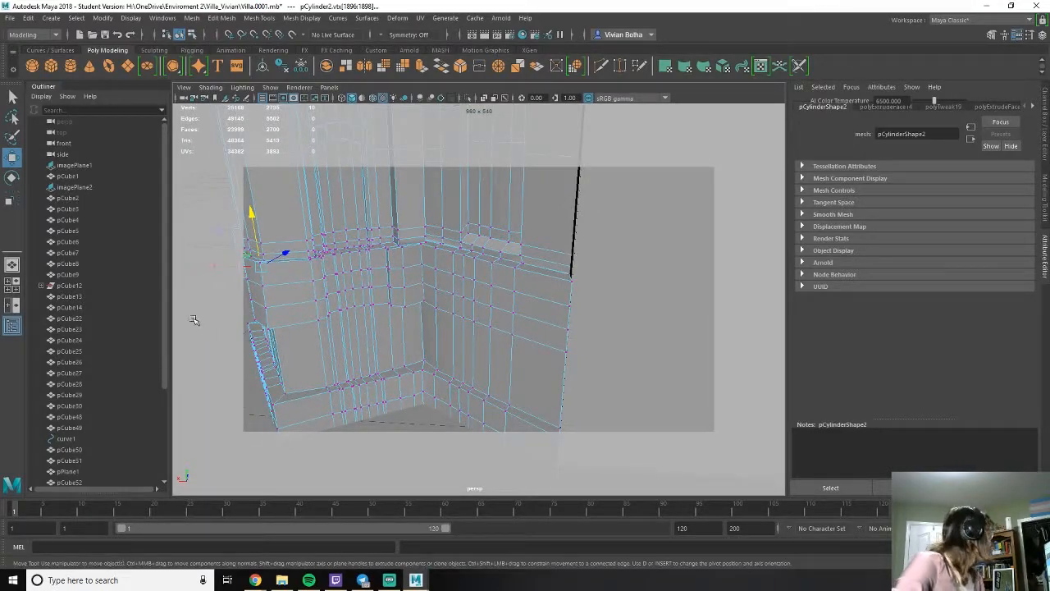
pyautogui.keyDown('alt'); pyautogui.moveTo(367, 265); pyautogui.dragTo(446, 288); pyautogui.keyUp('alt')
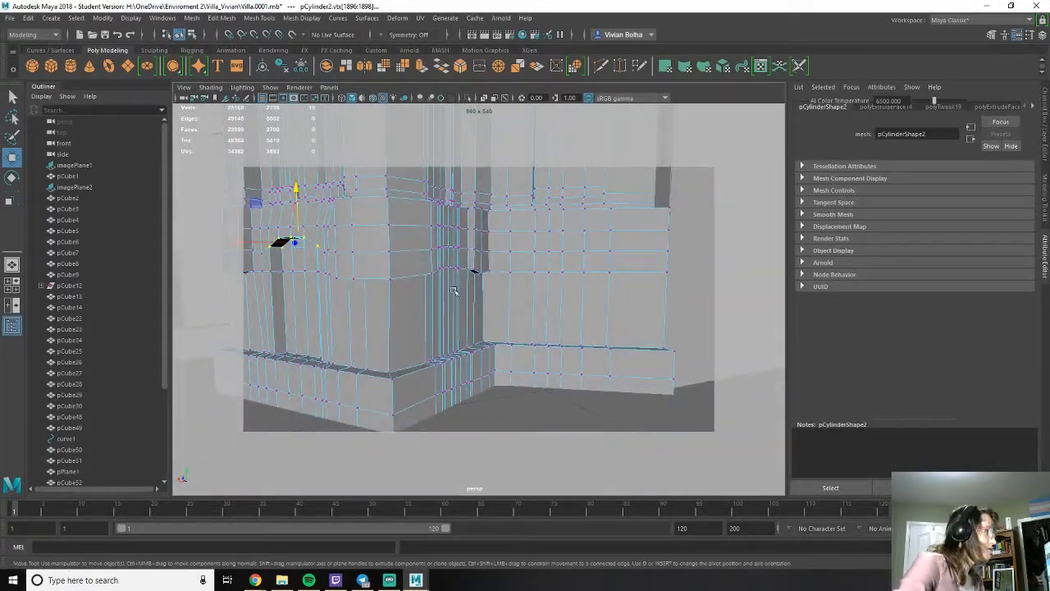
pyautogui.keyDown('alt'); pyautogui.moveTo(539, 307); pyautogui.dragTo(473, 347); pyautogui.keyUp('alt')
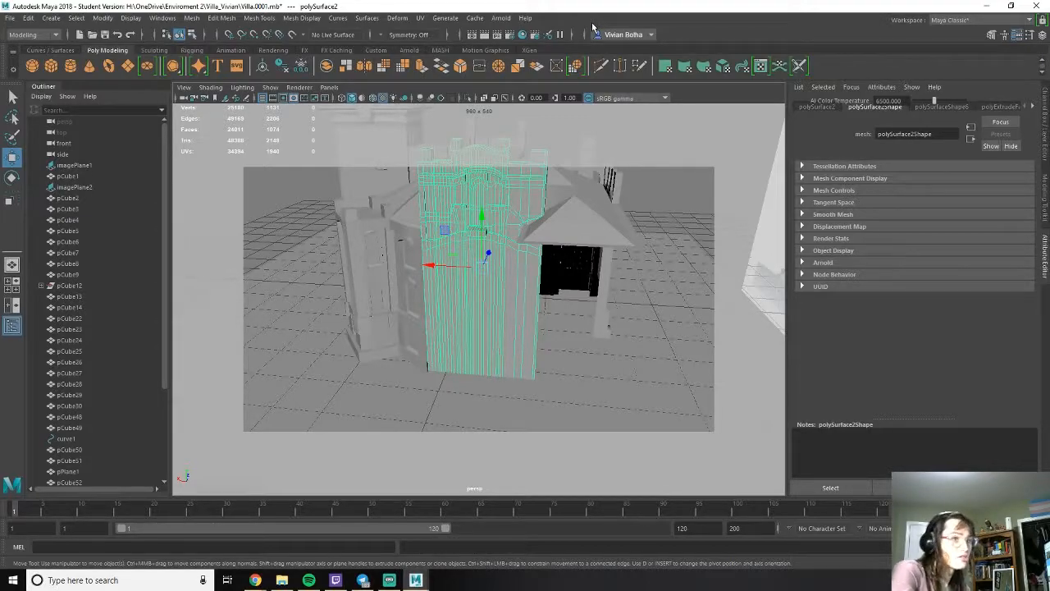
# - Cut a new horizontal edge line across the lower part of the crenellated facade wall below the arch
pyautogui.keyDown('alt'); pyautogui.moveTo(449, 243); pyautogui.dragTo(489, 264); pyautogui.keyUp('alt')
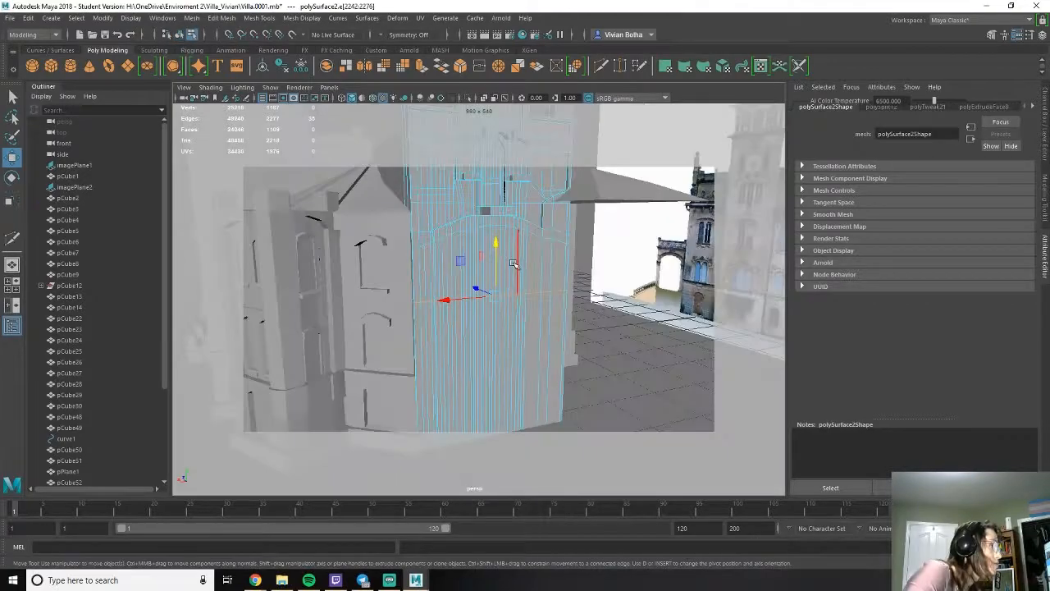
pyautogui.moveTo(513, 262); pyautogui.dragTo(566, 247, button='right')
pyautogui.click(584, 258)
pyautogui.scroll(-4, 557, 276)
pyautogui.keyDown('alt'); pyautogui.moveTo(528, 293); pyautogui.dragTo(439, 330); pyautogui.keyUp('alt')
pyautogui.scroll(3, 521, 372)
pyautogui.click(535, 355)
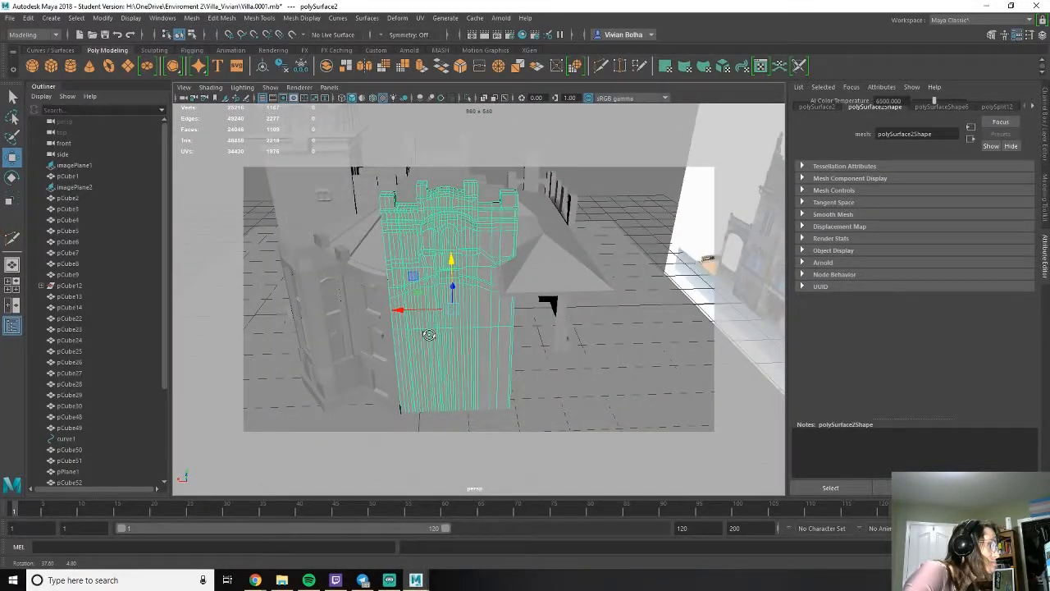